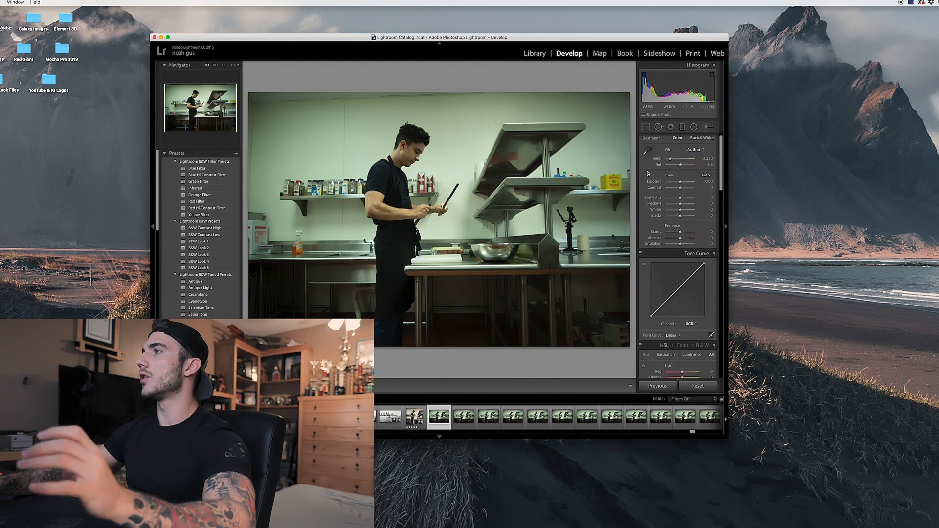
Set the photo's highlights to -49 and shadows to +69, and correct the white balance to temperature 3,378 and tint +10.
mouse_move(681, 208)
mouse_down()
mouse_move(690, 209)
mouse_move(673, 202)
mouse_up()
drag(669, 163, 670, 164)
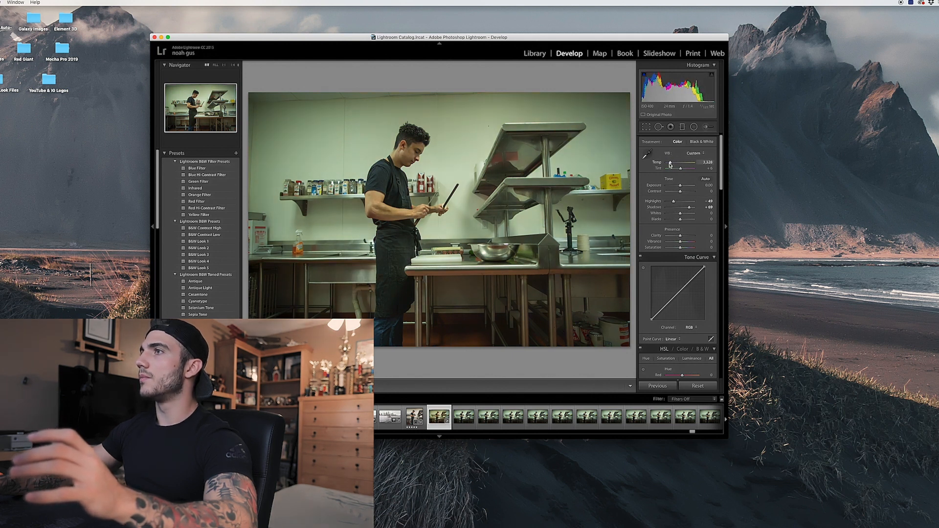
drag(680, 169, 680, 169)
Set clarity to +27, vibrance to +8 and saturation to -11, and raise the shadows to +77.
scroll(679, 301, down, 3)
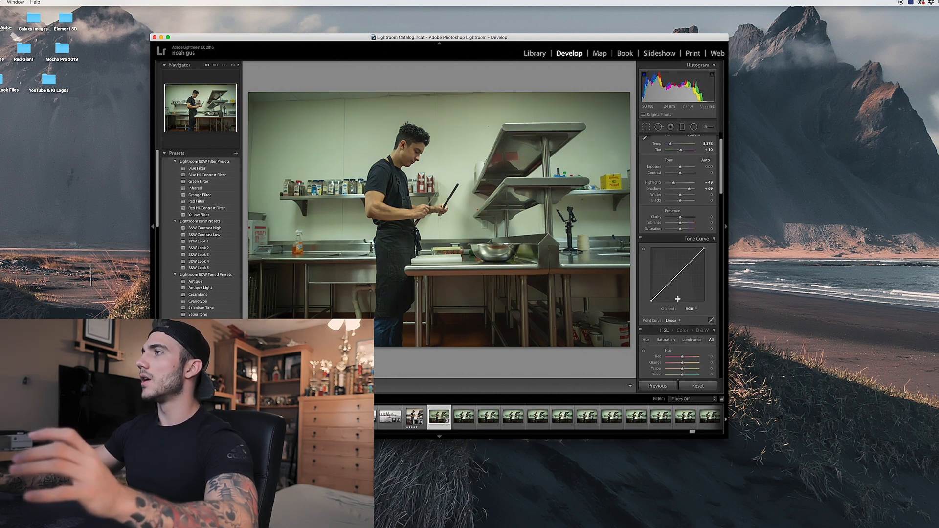
drag(680, 211, 679, 223)
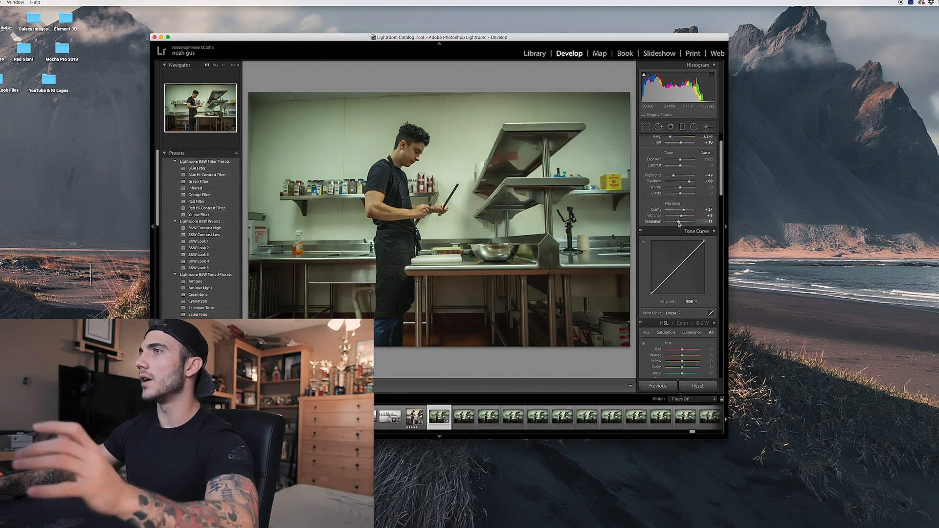
scroll(662, 184, up, 3)
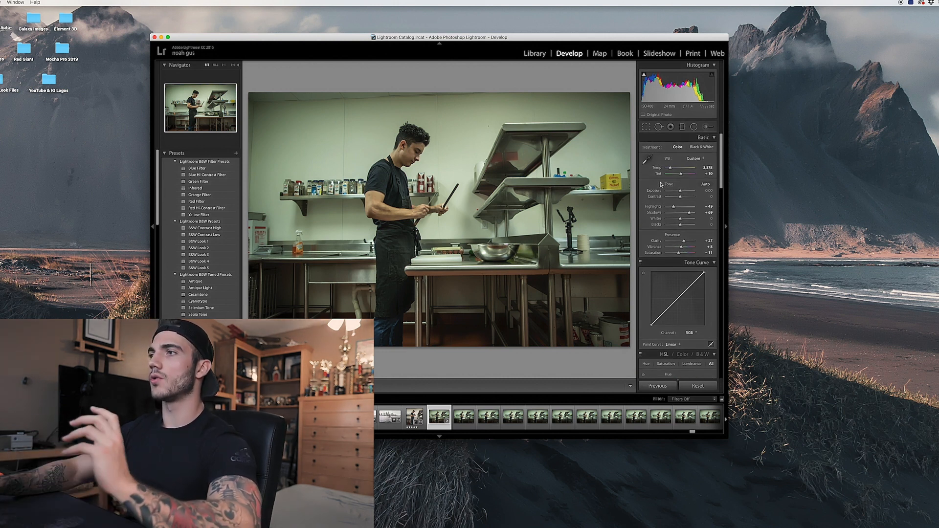
drag(689, 213, 691, 214)
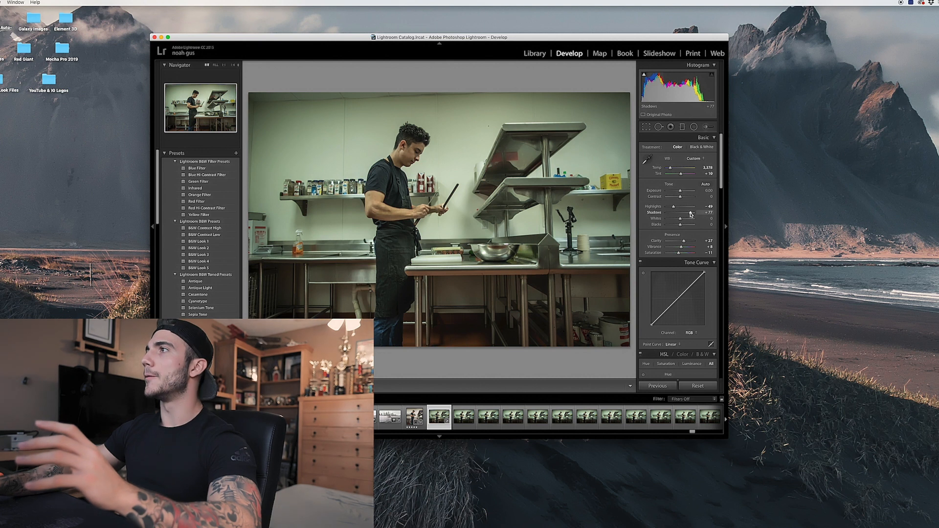
Straighten the photo slightly with the Crop tool and apply the crop.
click(646, 127)
drag(632, 89, 636, 92)
key(Return)
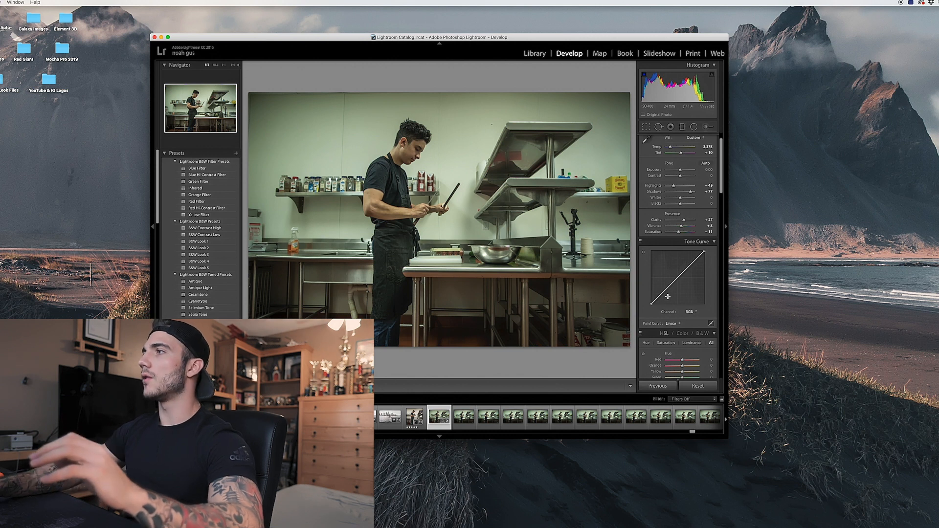
Shape the RGB tone curve into an S-curve by anchoring the midtones, raising the highlights and lowering the shadows.
scroll(677, 303, down, 1)
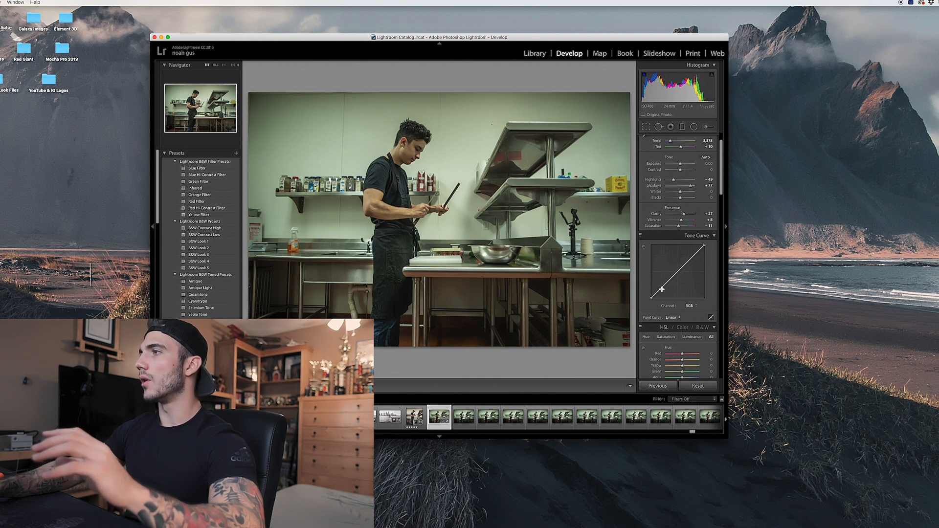
drag(661, 289, 665, 287)
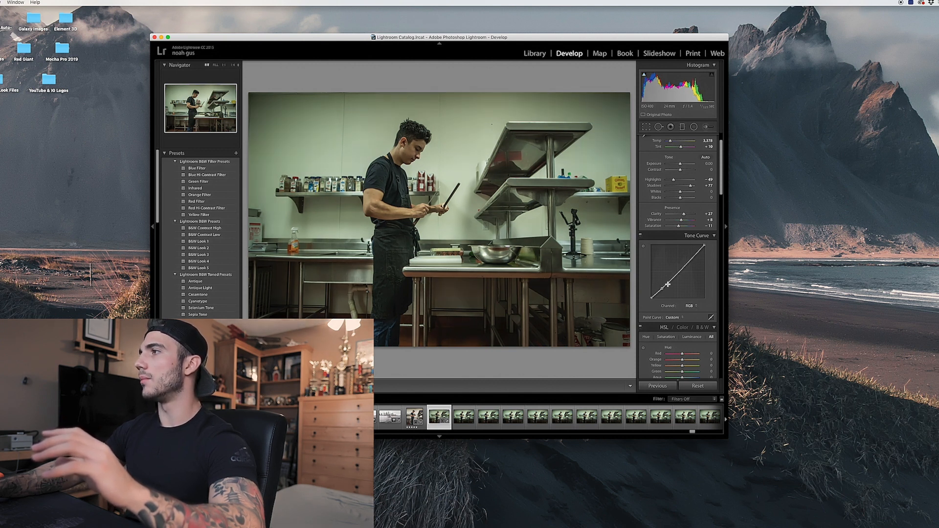
click(697, 252)
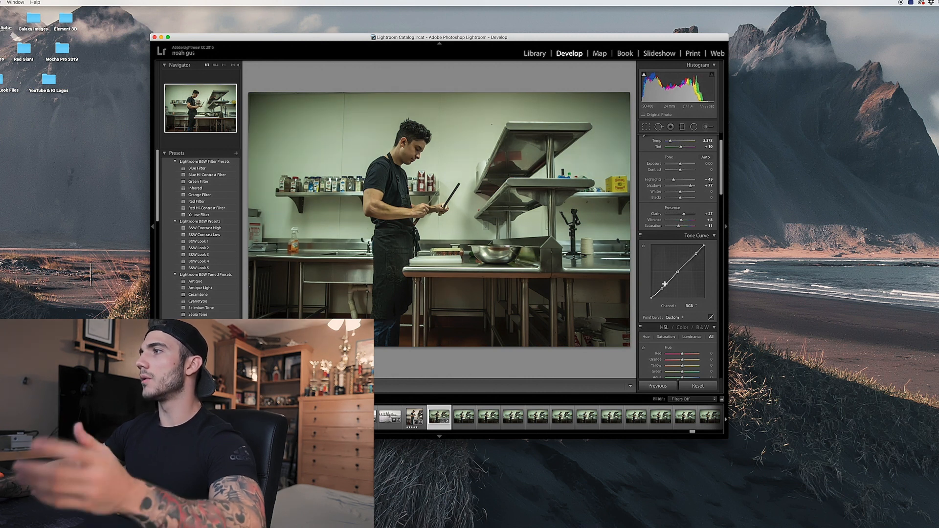
drag(677, 271, 694, 254)
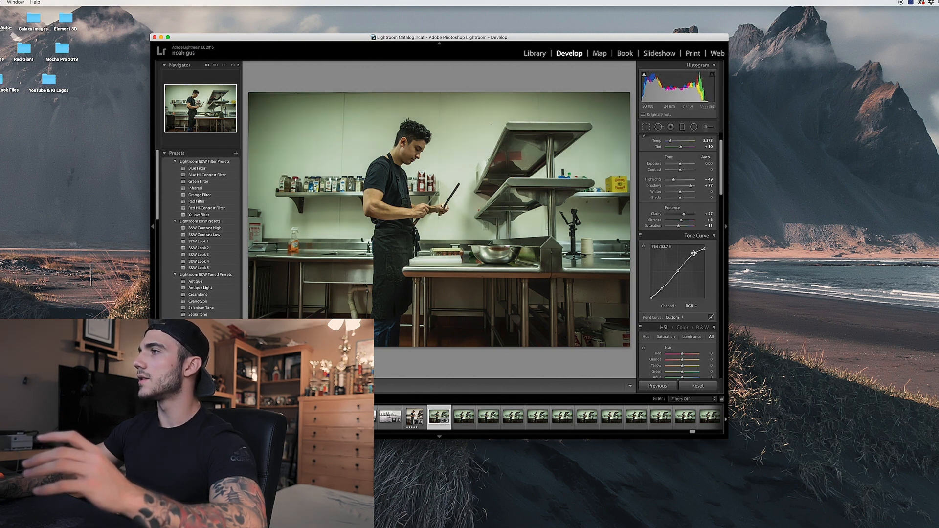
mouse_move(662, 288)
mouse_down()
mouse_move(647, 296)
mouse_move(659, 290)
mouse_up()
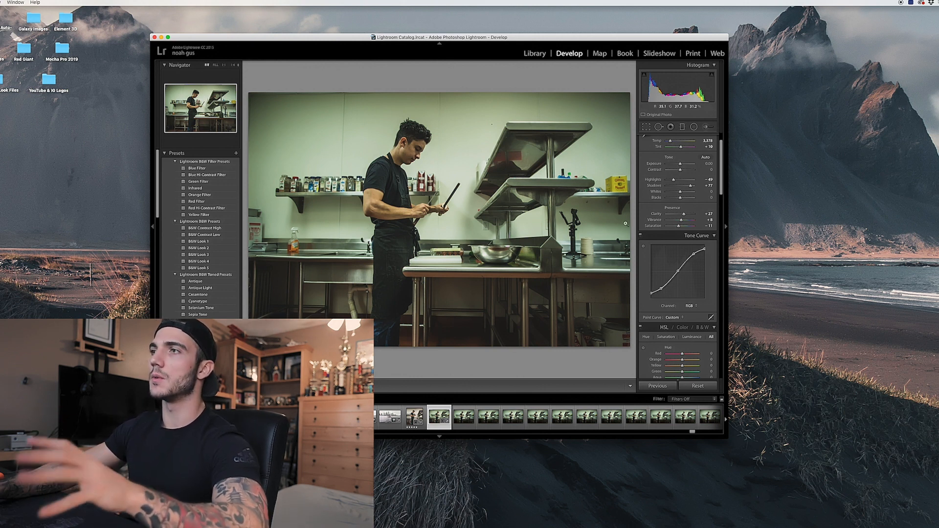
Shift the orange hue to -23 and the yellow hue to -31 in the HSL adjustments.
scroll(687, 316, down, 1)
scroll(688, 315, down, 5)
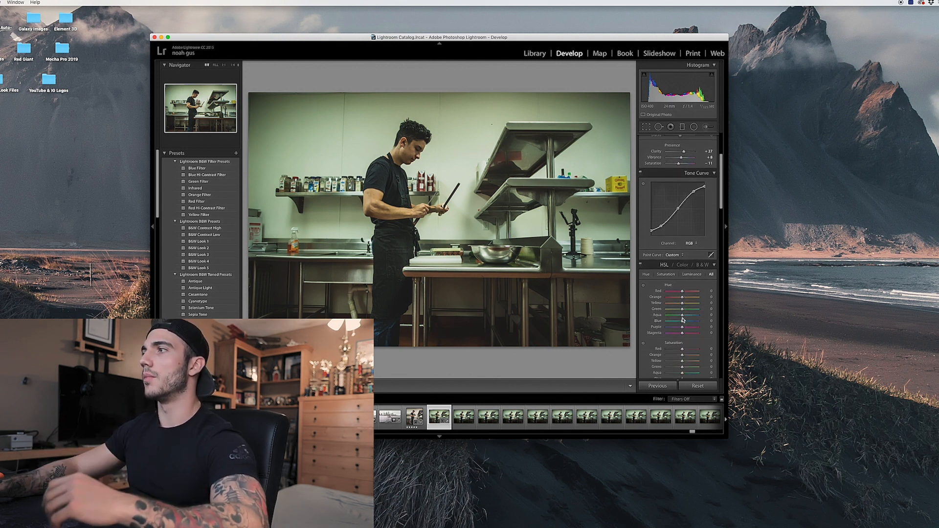
scroll(683, 319, down, 1)
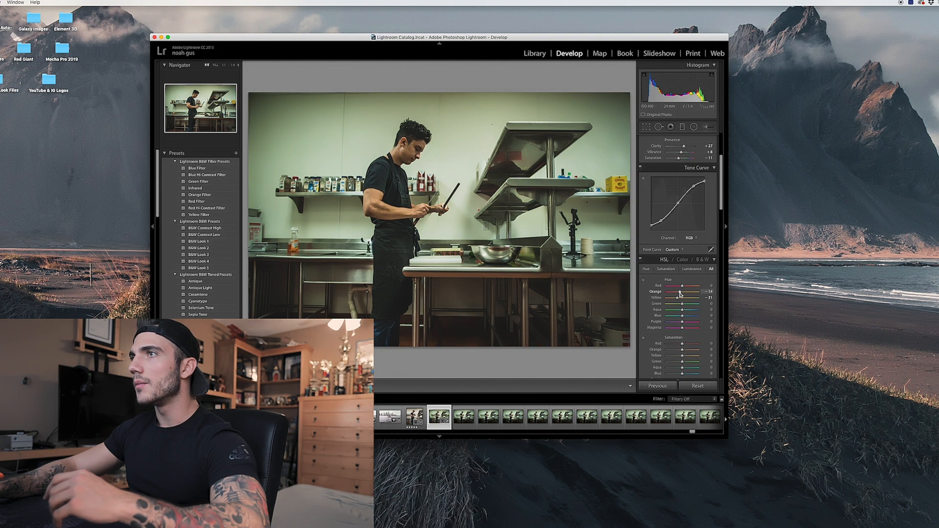
drag(683, 295, 679, 297)
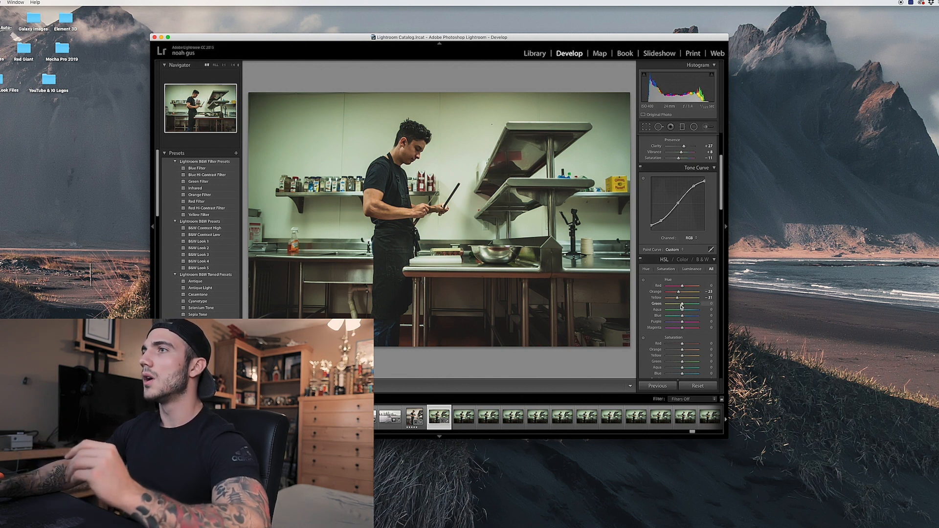
Shift the green hue to -58, the aqua hue to +28 and the blue hue to -25.
mouse_move(679, 304)
mouse_down()
mouse_move(648, 307)
mouse_move(713, 311)
mouse_move(682, 309)
mouse_up()
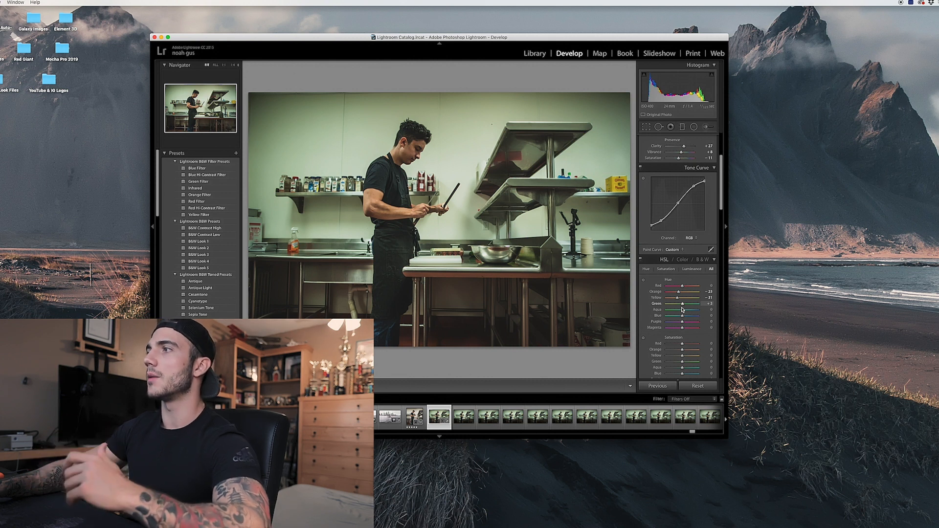
drag(683, 309, 674, 309)
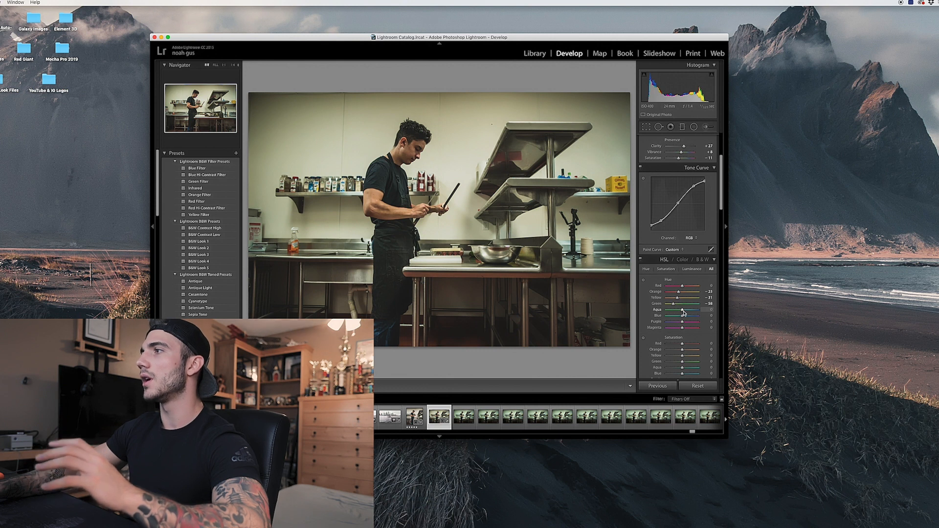
drag(680, 311, 685, 312)
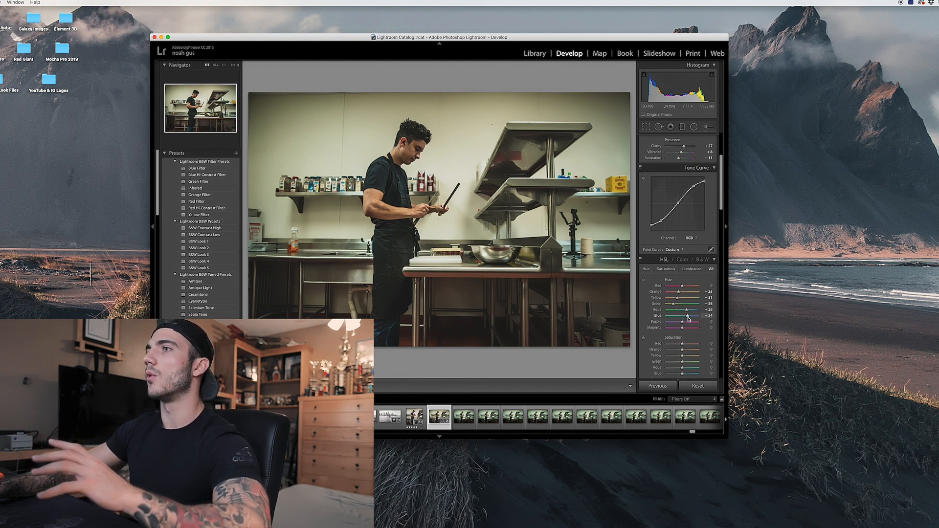
drag(689, 318, 677, 317)
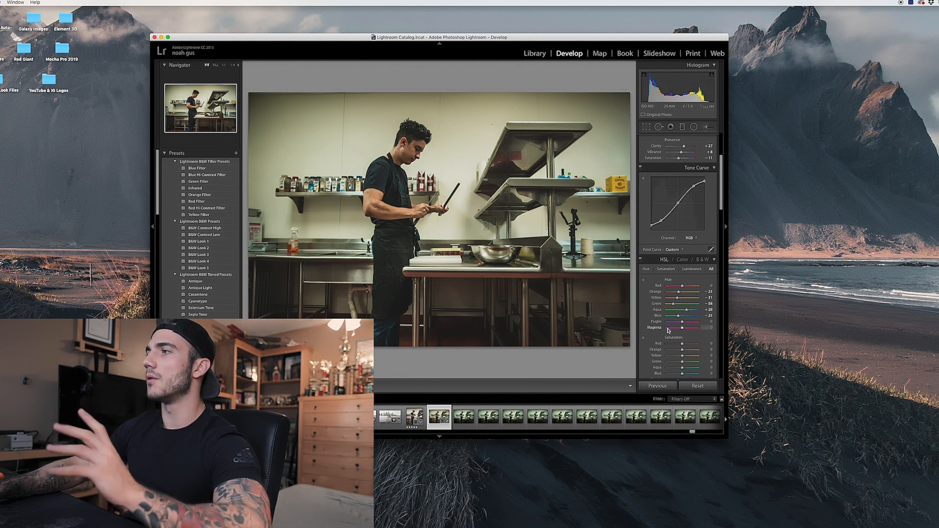
Set the HSL saturation of orange to +26, green to -41, aqua to -13 and blue to -22.
scroll(669, 330, down, 3)
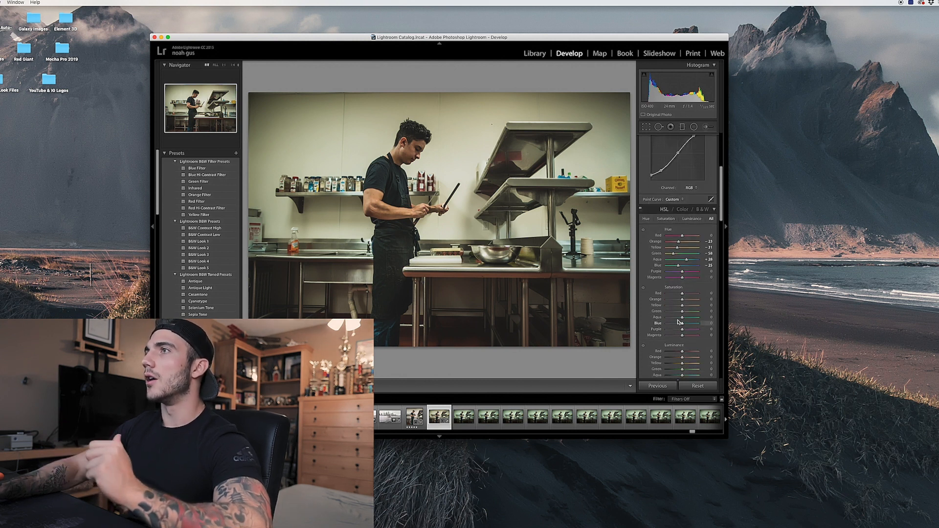
drag(682, 299, 686, 299)
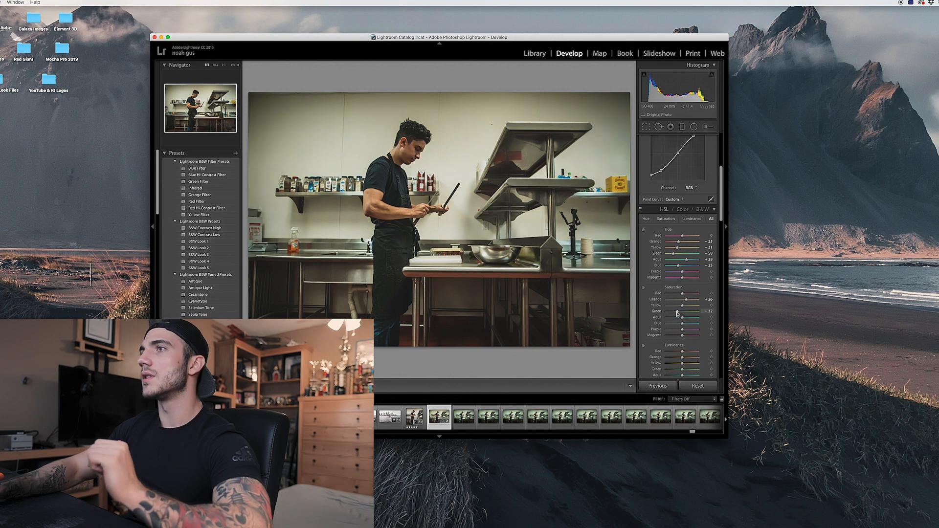
drag(677, 313, 677, 314)
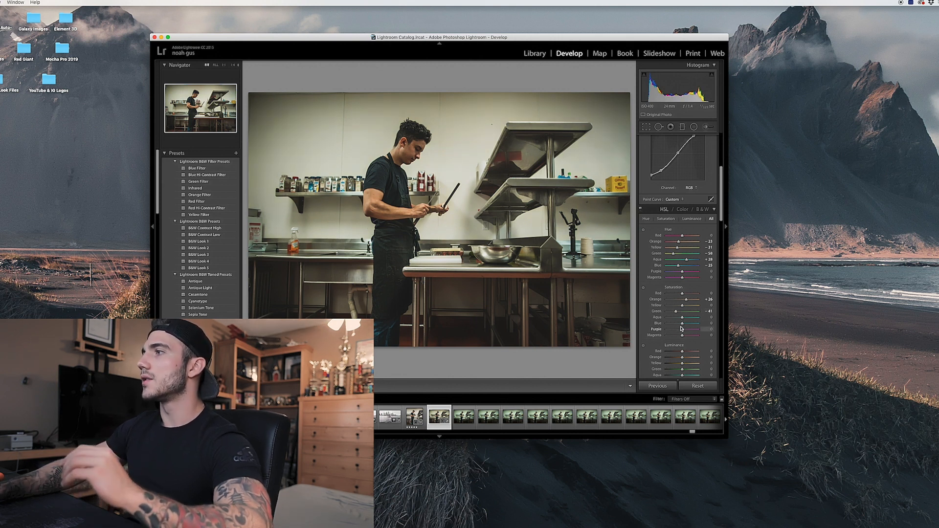
drag(682, 324, 679, 318)
Set the HSL luminance of red to +13, orange to -13, yellow to +19, green to -8 and blue to +44.
scroll(679, 319, down, 5)
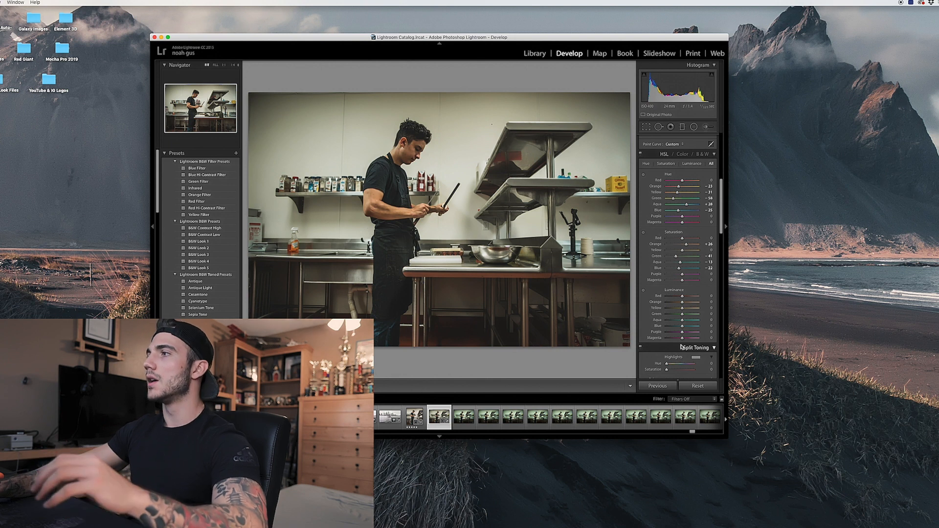
mouse_move(687, 329)
mouse_down()
mouse_move(697, 321)
mouse_move(680, 321)
mouse_up()
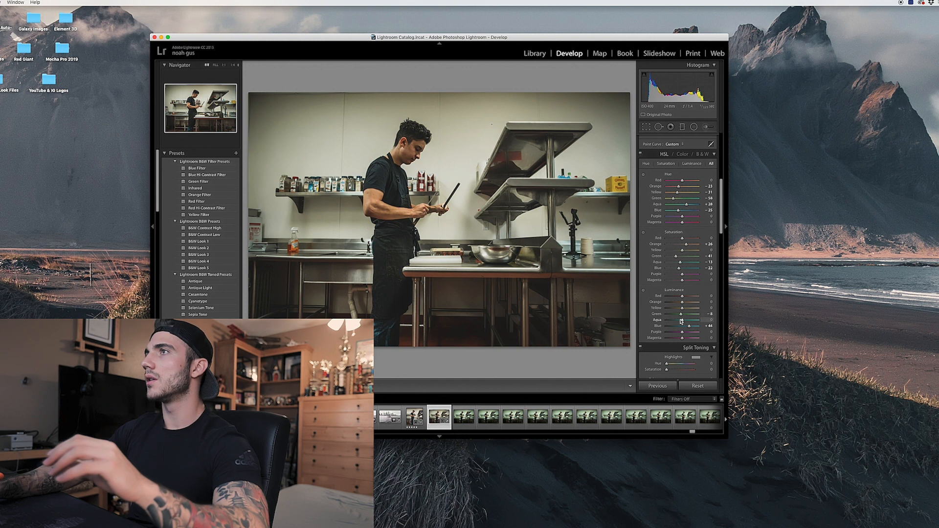
drag(682, 309, 683, 304)
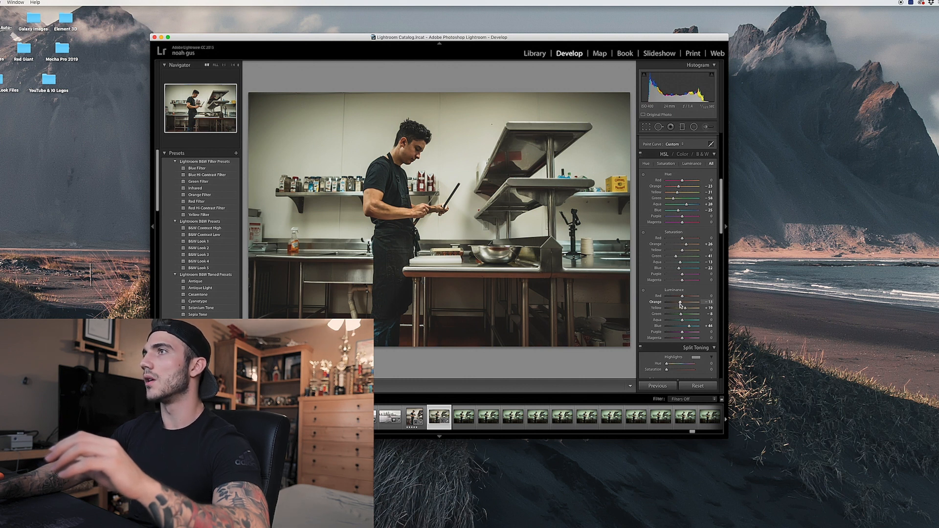
drag(682, 297, 682, 298)
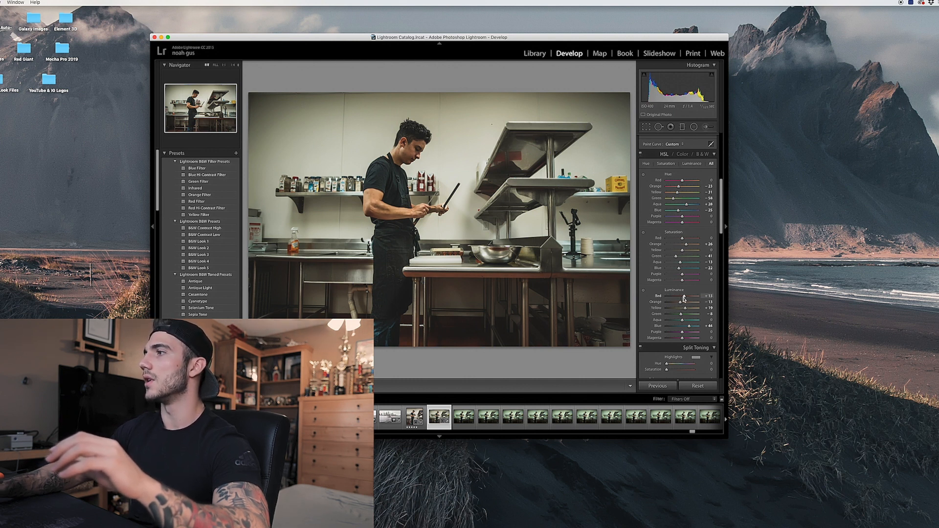
Tint the split-toning highlights a warm yellow-orange with hue 39 and saturation 20.
scroll(686, 342, down, 3)
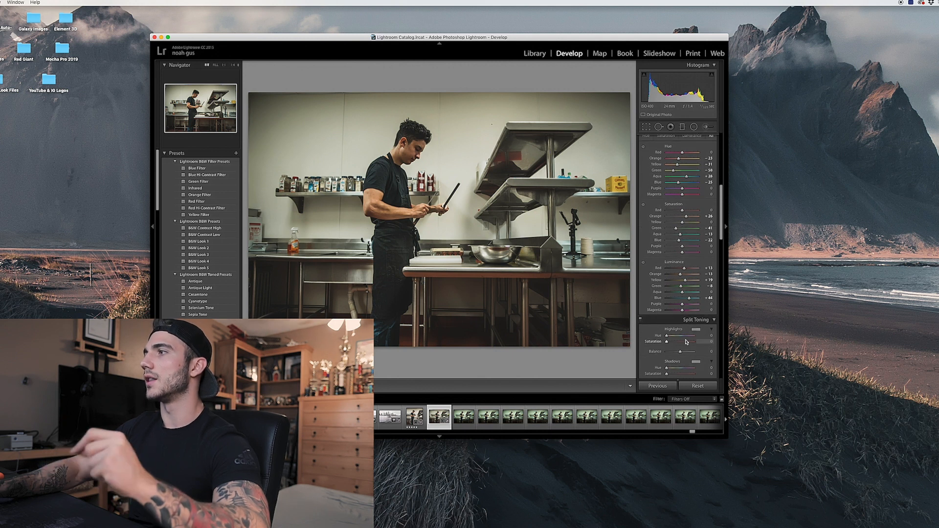
scroll(686, 342, down, 3)
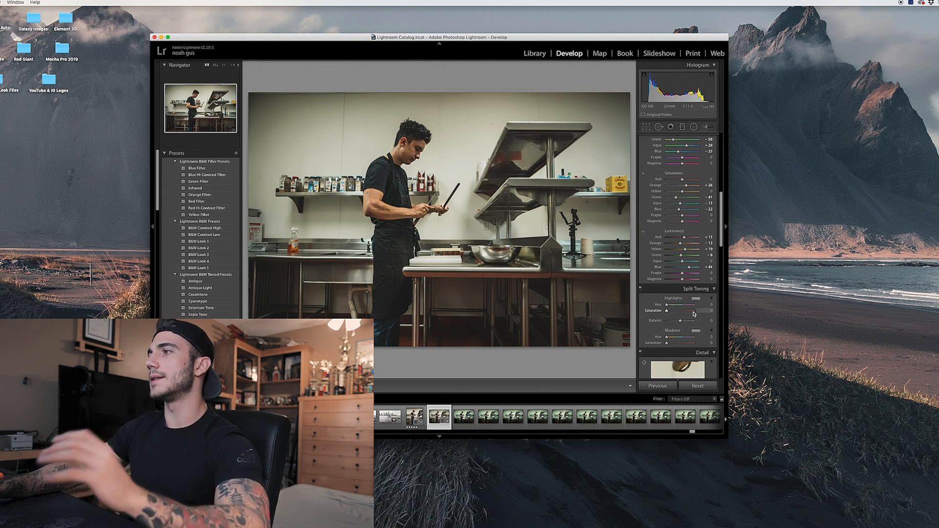
click(696, 299)
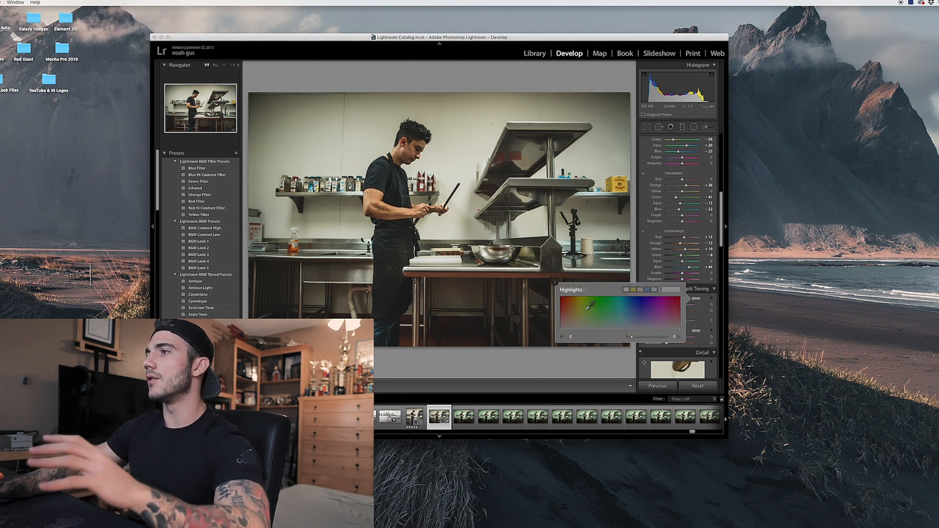
click(576, 323)
drag(574, 323, 573, 322)
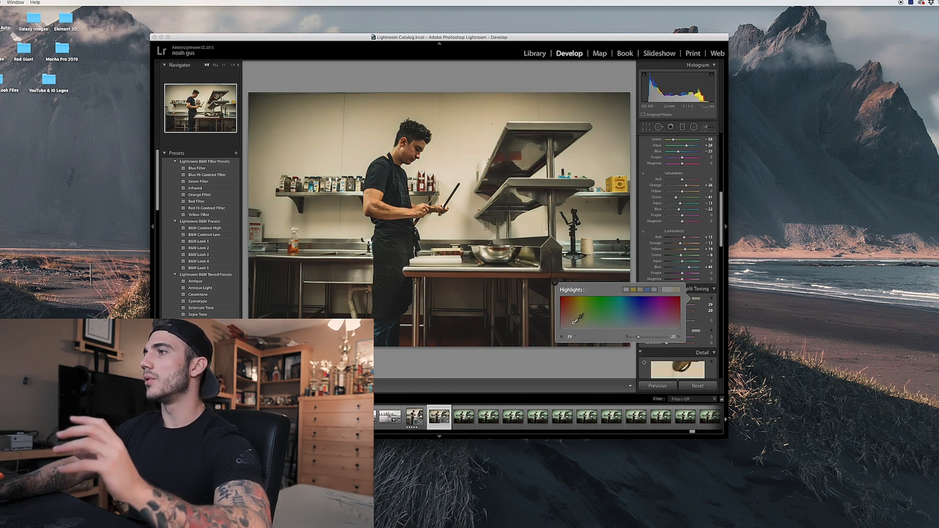
click(555, 284)
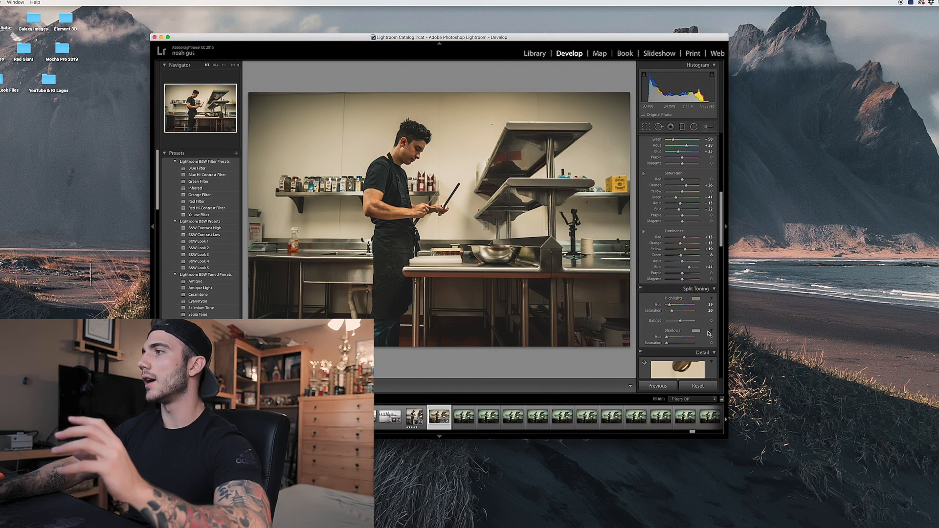
Tint the split-toning shadows teal with a hue of 194.
click(695, 331)
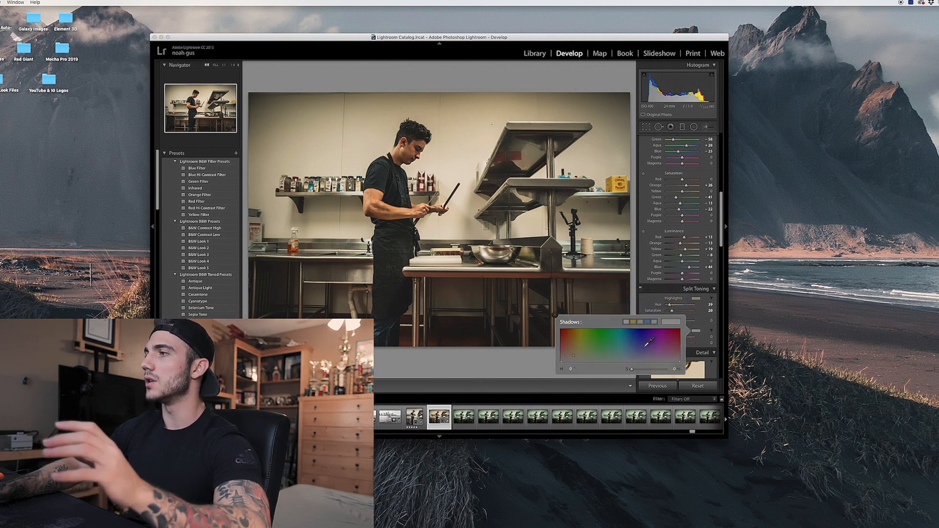
click(627, 351)
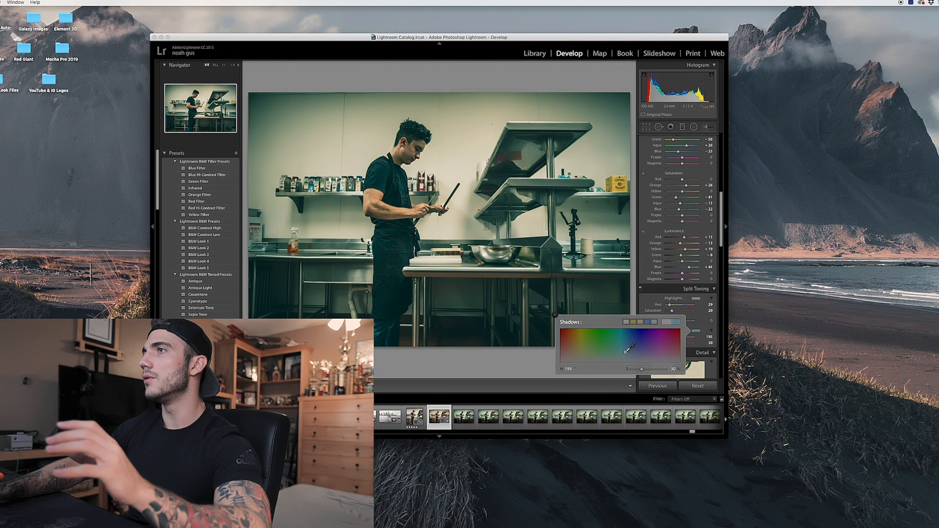
click(555, 315)
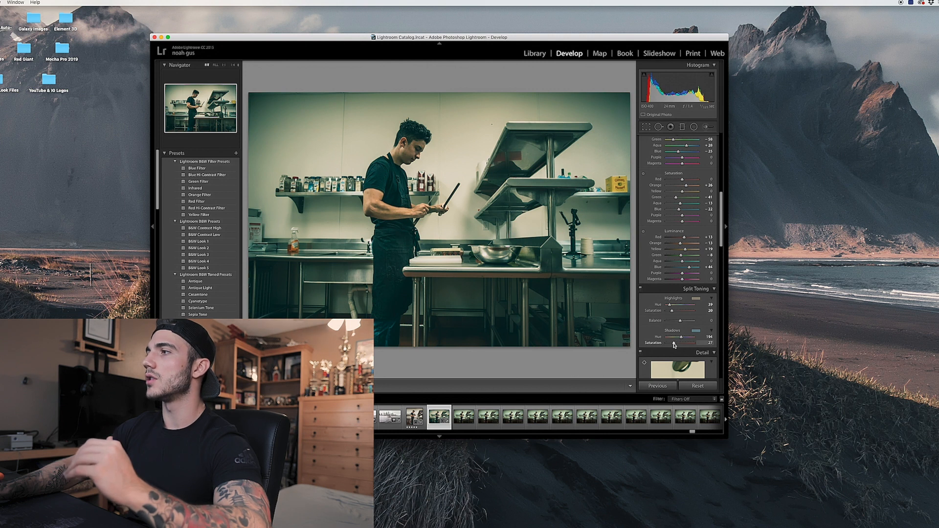
Set the split-toning saturation to 15 for shadows and 11 for highlights, and shift the balance to +22.
drag(673, 344, 672, 345)
drag(672, 311, 670, 313)
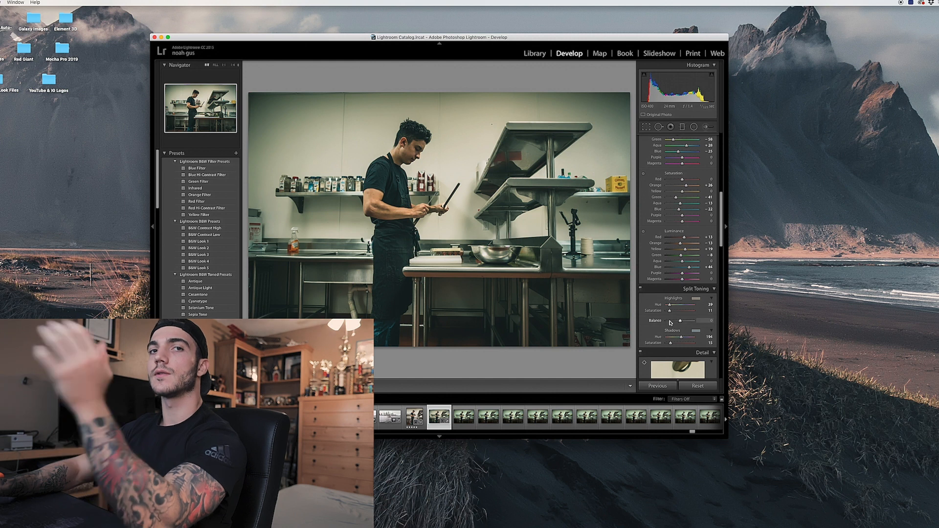
mouse_move(680, 321)
mouse_down()
mouse_move(692, 328)
mouse_move(683, 329)
mouse_up()
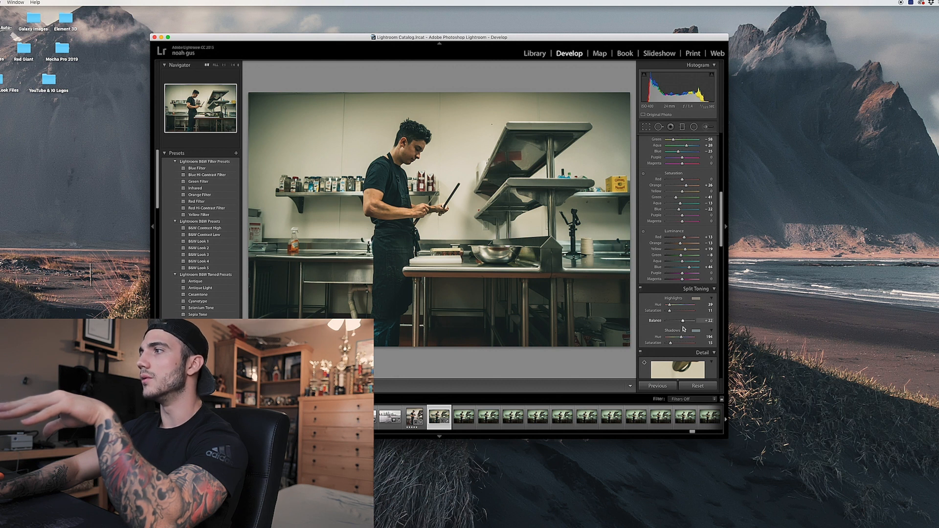
Set the luminance noise reduction to 26.
scroll(681, 336, down, 3)
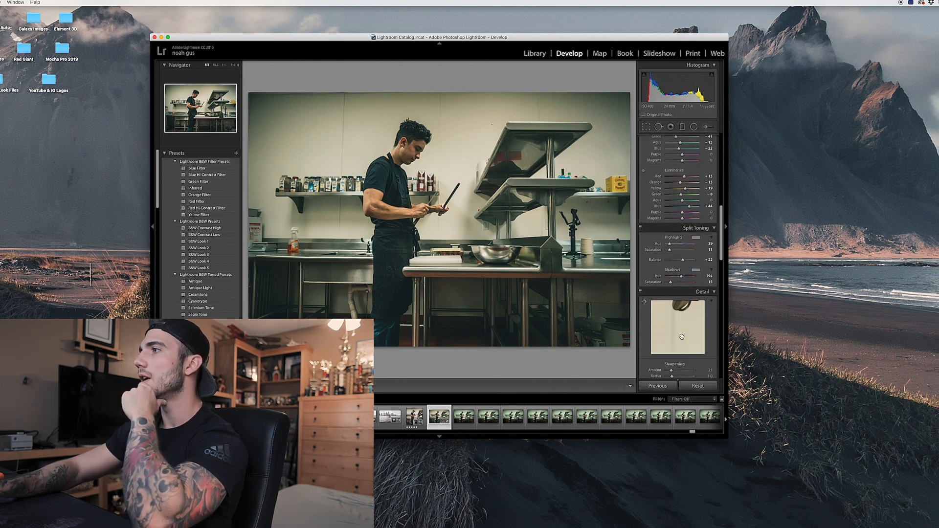
scroll(681, 337, down, 5)
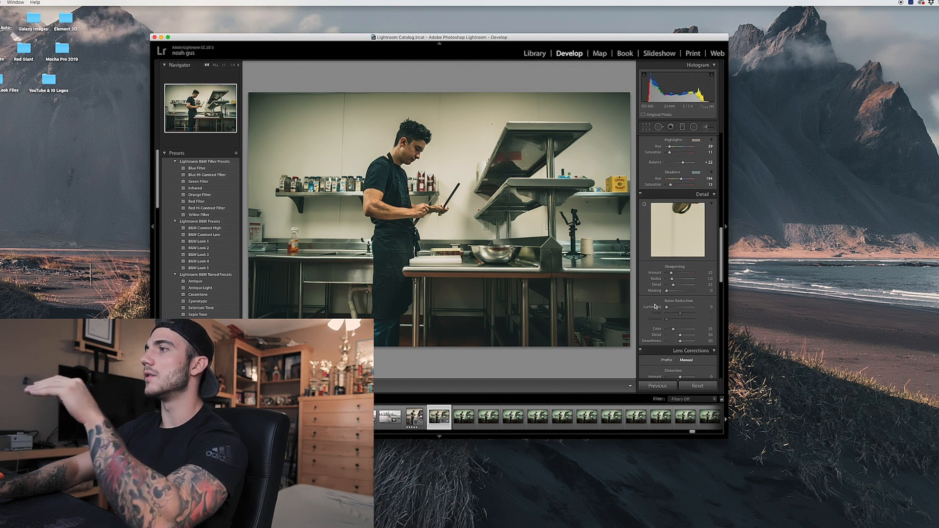
drag(667, 308, 670, 309)
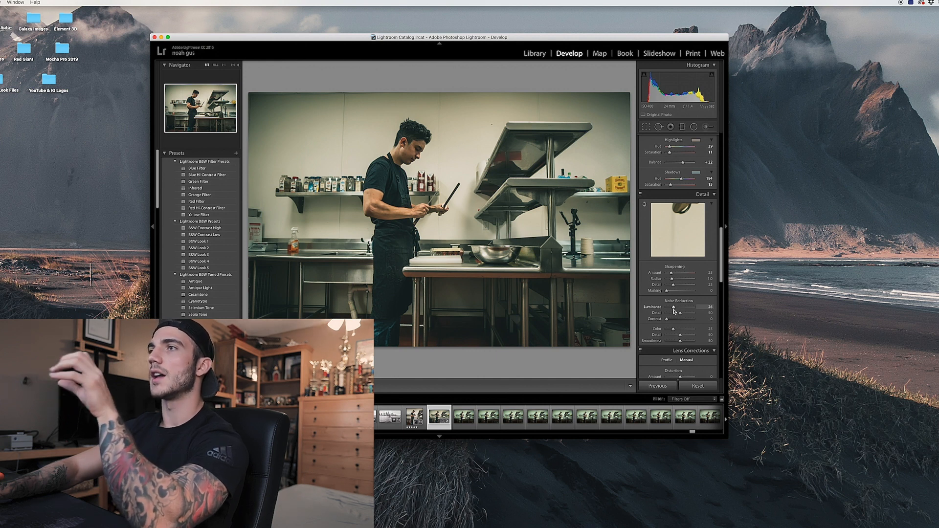
Set the camera calibration's blue primary hue to -31 and its saturation to -29.
scroll(674, 312, down, 5)
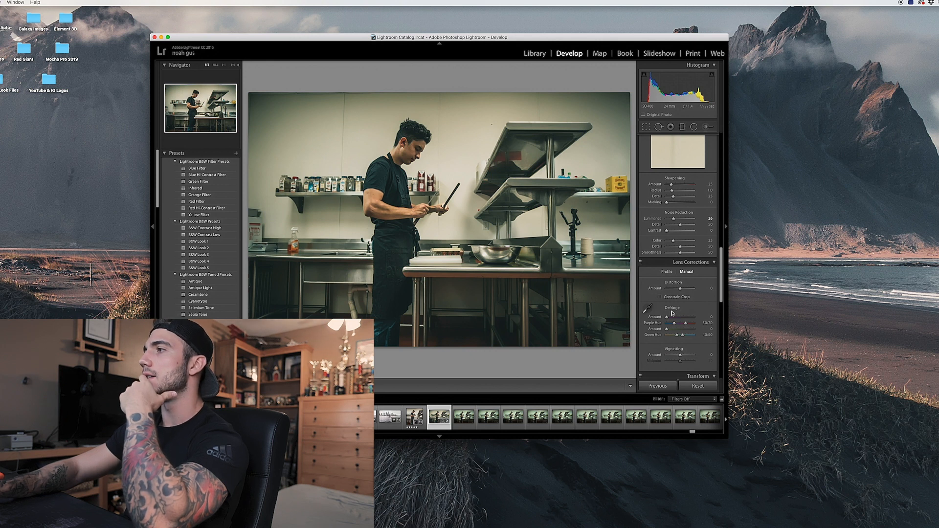
scroll(672, 313, down, 10)
scroll(672, 313, down, 7)
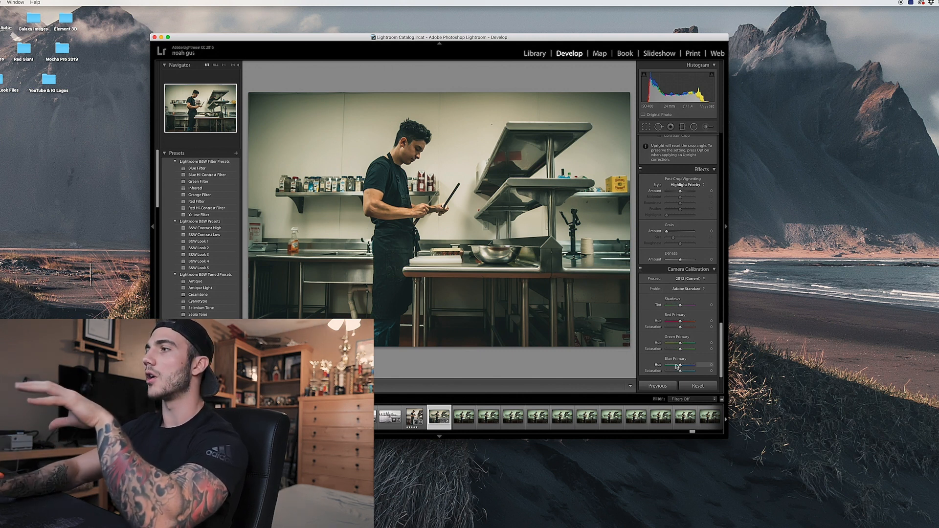
drag(680, 365, 639, 367)
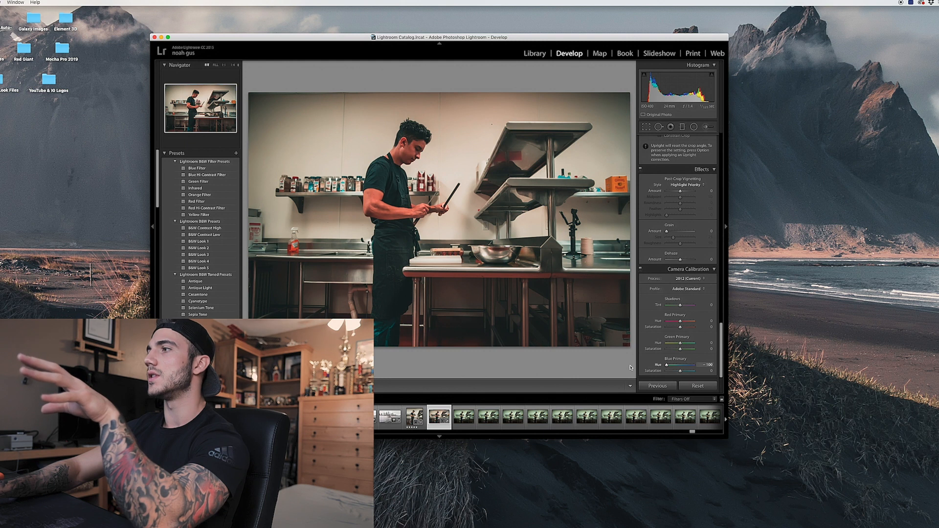
drag(666, 365, 677, 371)
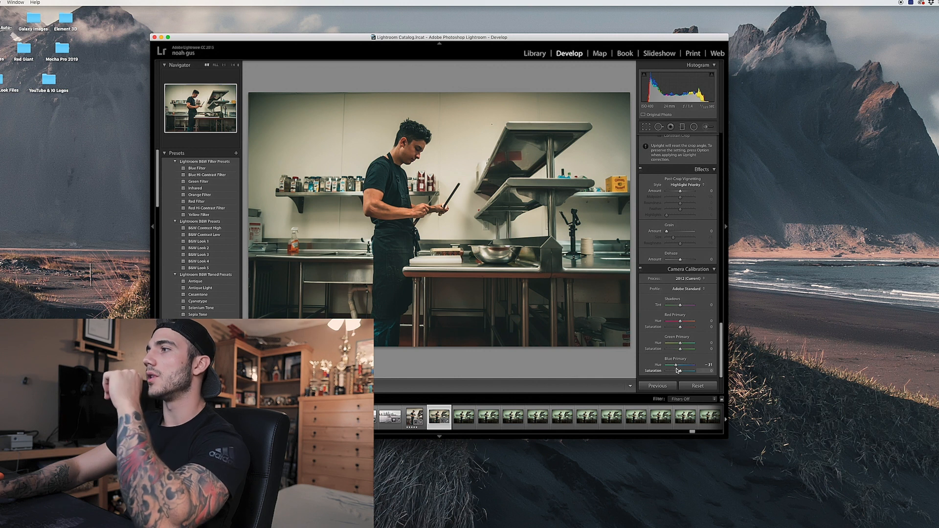
drag(679, 373, 611, 371)
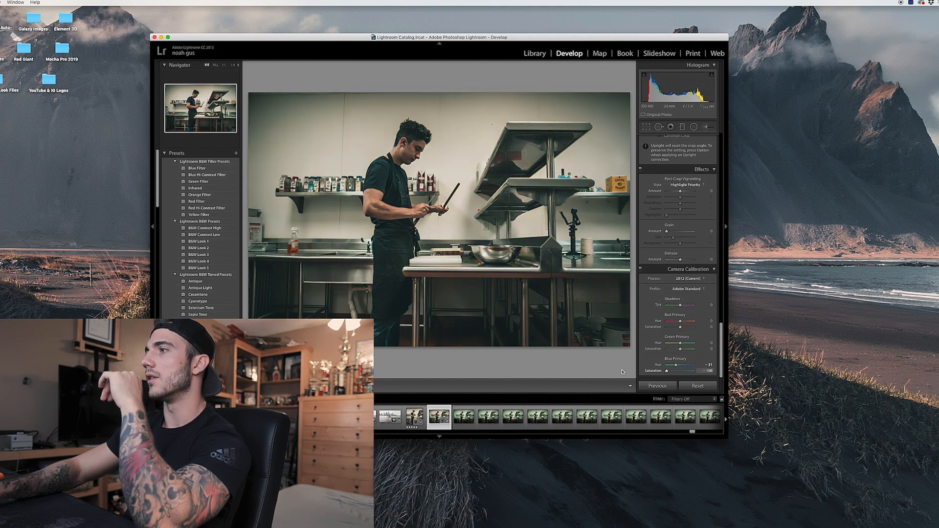
drag(678, 373, 676, 373)
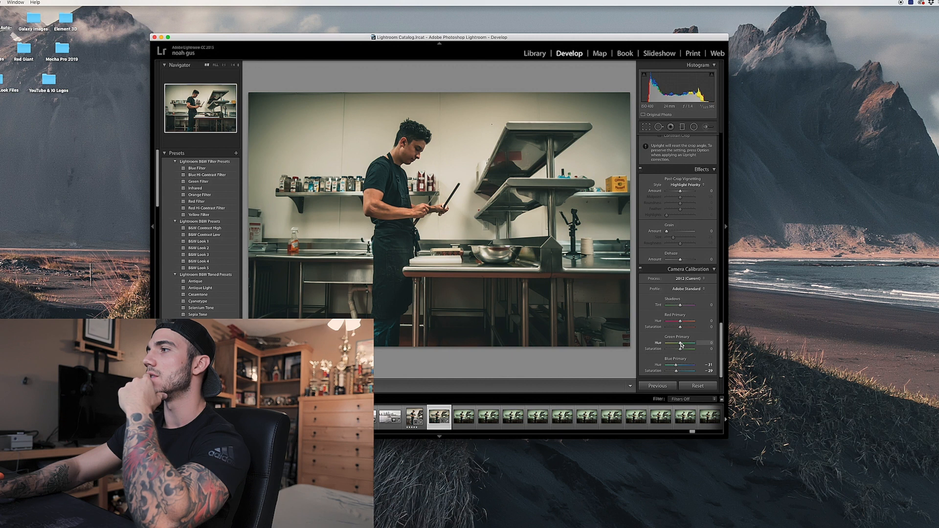
Set the green primary hue to +23 and its saturation to -5 in the camera calibration.
drag(681, 344, 672, 343)
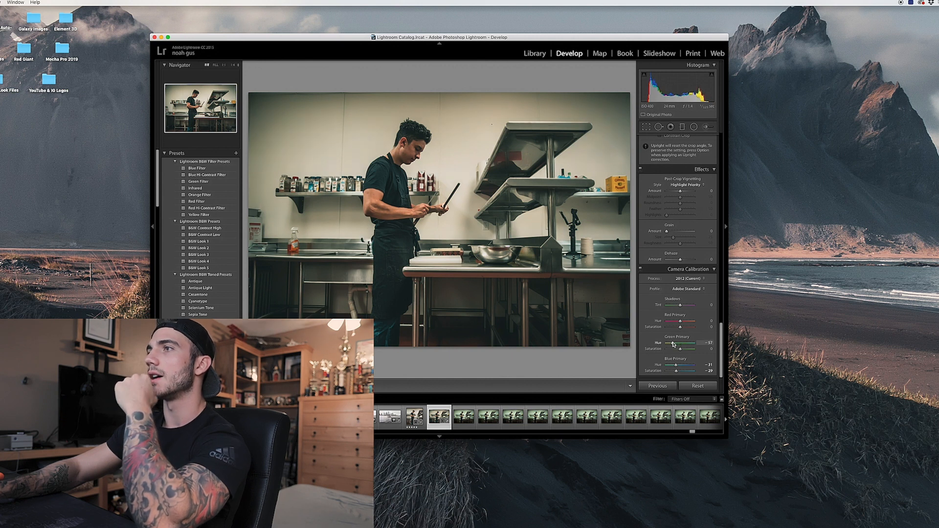
drag(673, 345, 674, 345)
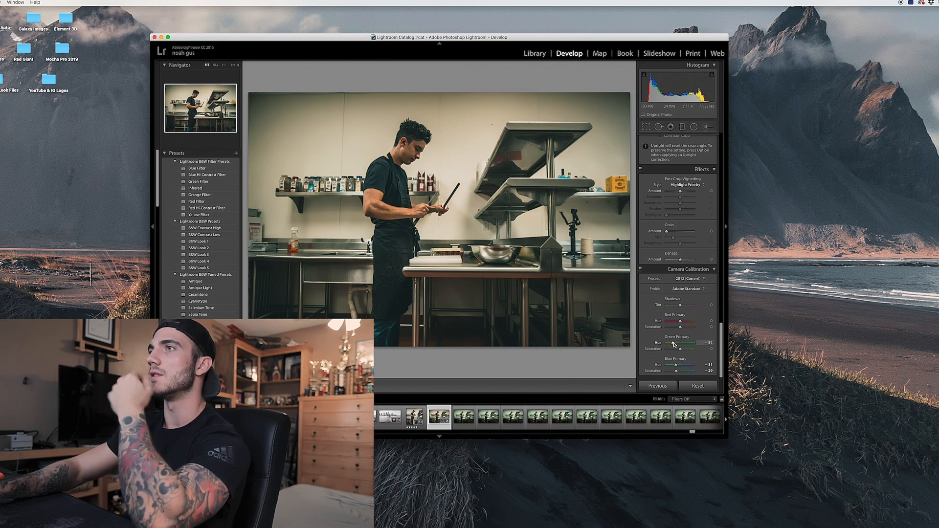
drag(674, 344, 703, 351)
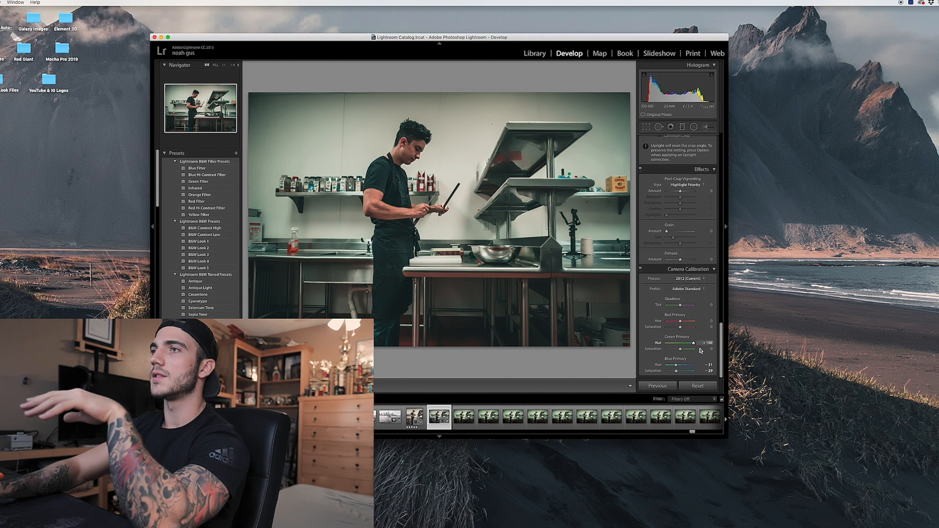
mouse_move(694, 343)
mouse_down()
mouse_move(654, 346)
mouse_move(679, 349)
mouse_up()
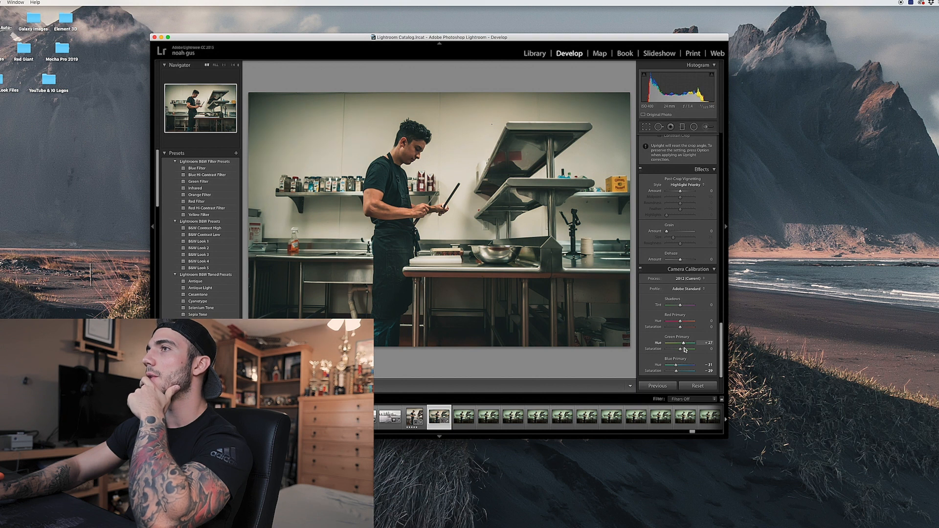
drag(684, 349, 612, 322)
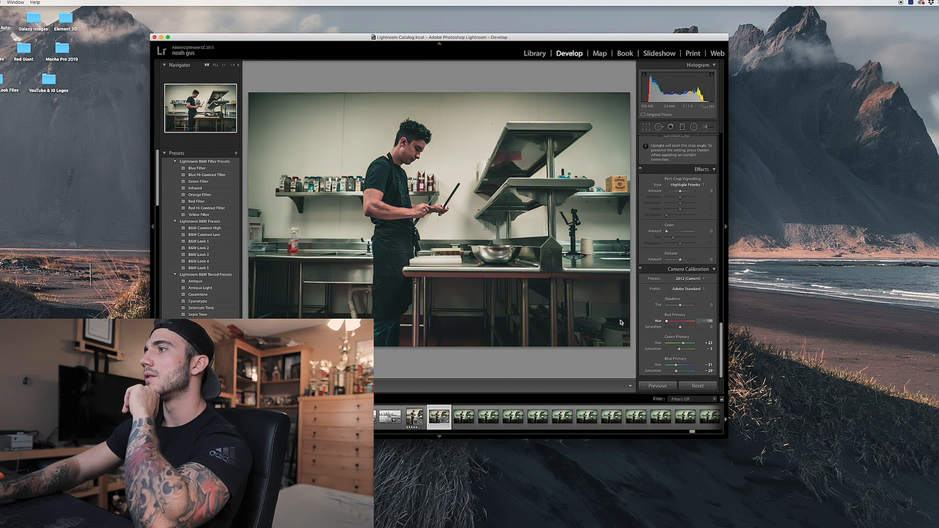
Set the calibration's red primary hue to +13 and the shadows tint to +20.
drag(669, 328, 681, 327)
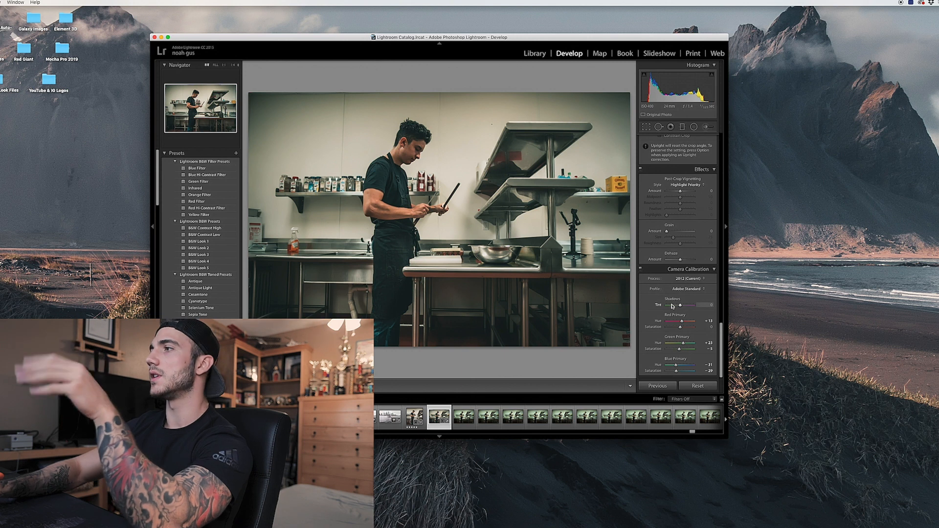
mouse_move(680, 306)
mouse_down()
mouse_move(632, 308)
mouse_move(713, 310)
mouse_move(684, 311)
mouse_up()
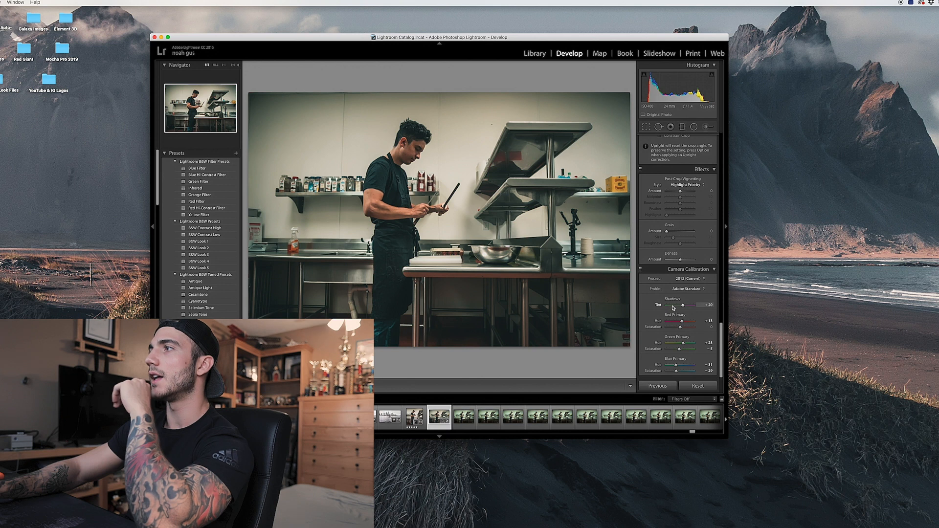
Refine the basic tone by setting shadows to +86 and highlights to -25.
scroll(672, 306, up, 15)
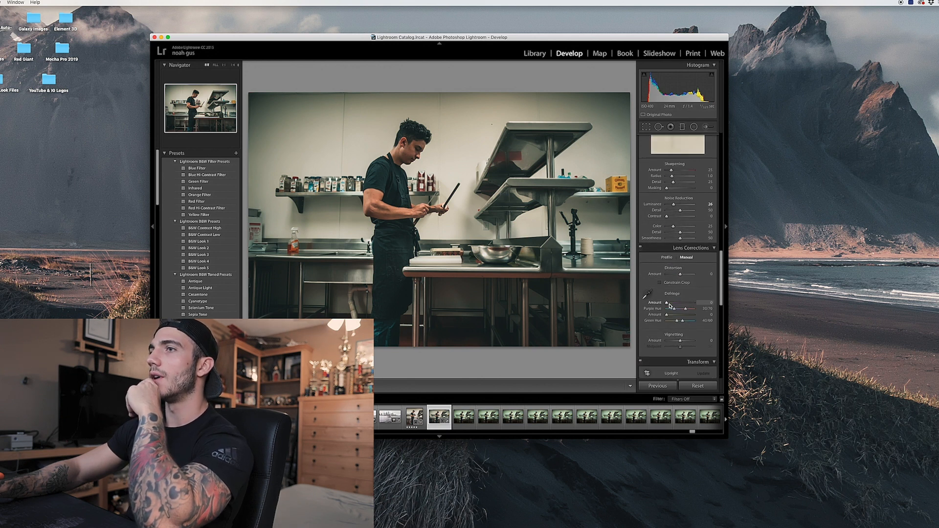
scroll(669, 305, up, 10)
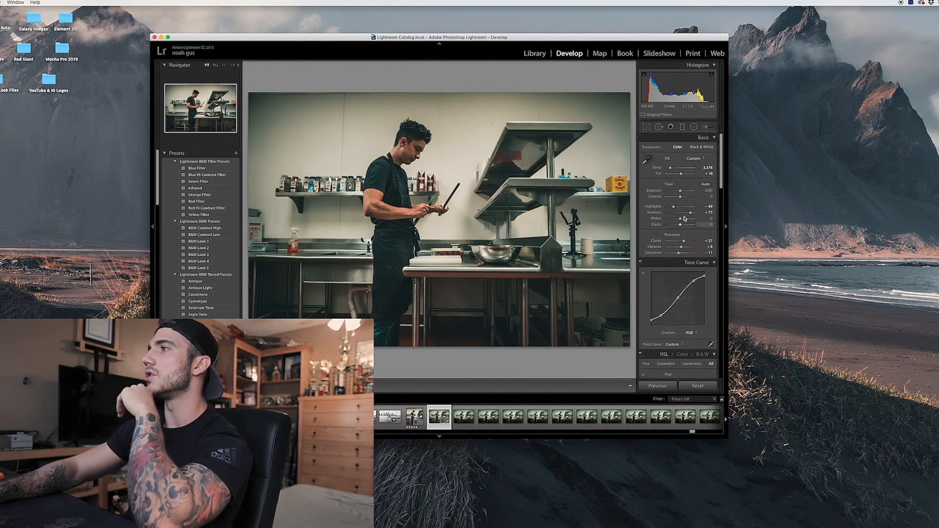
drag(691, 213, 692, 214)
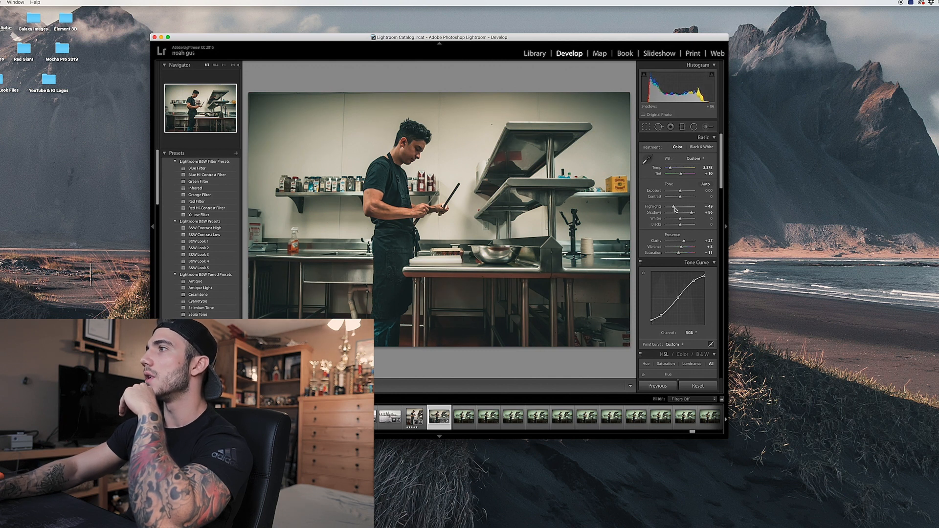
drag(673, 208, 677, 209)
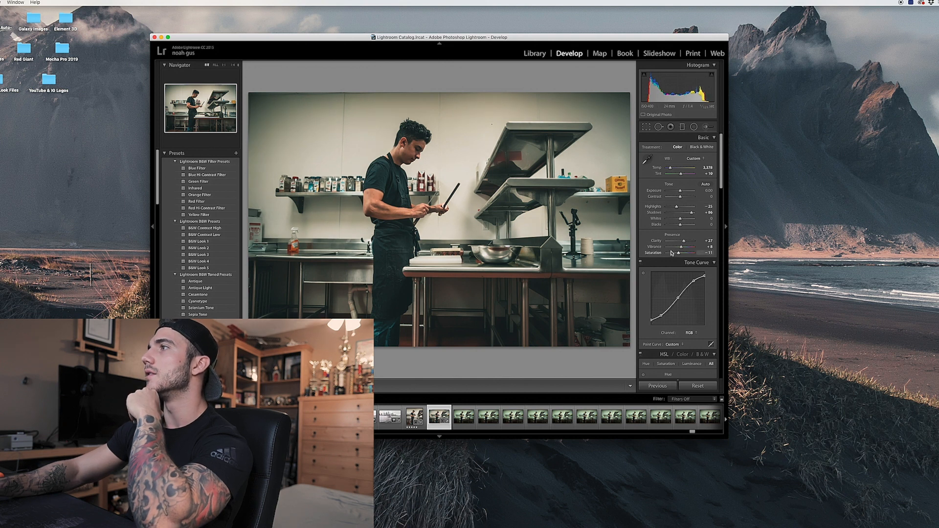
Compare the graded photo side by side with the original, then return to the single view.
scroll(670, 259, down, 15)
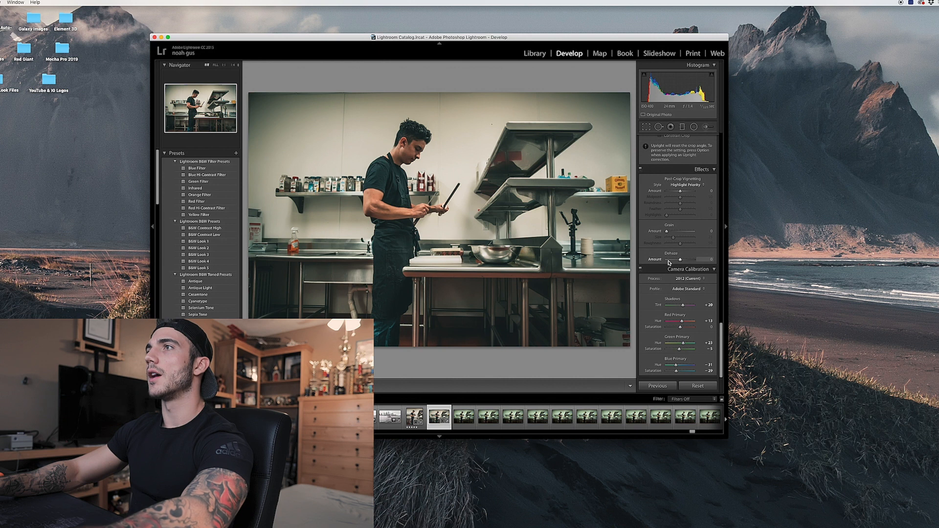
key(y)
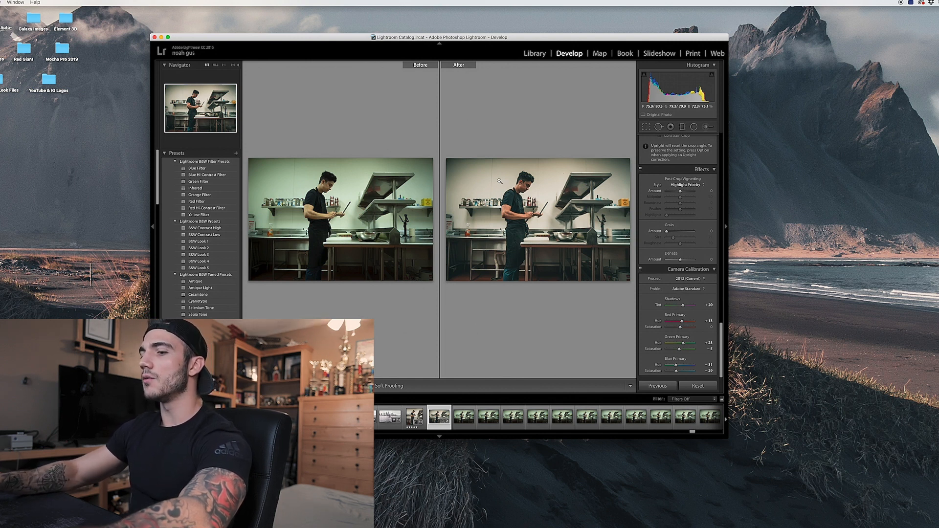
key(y)
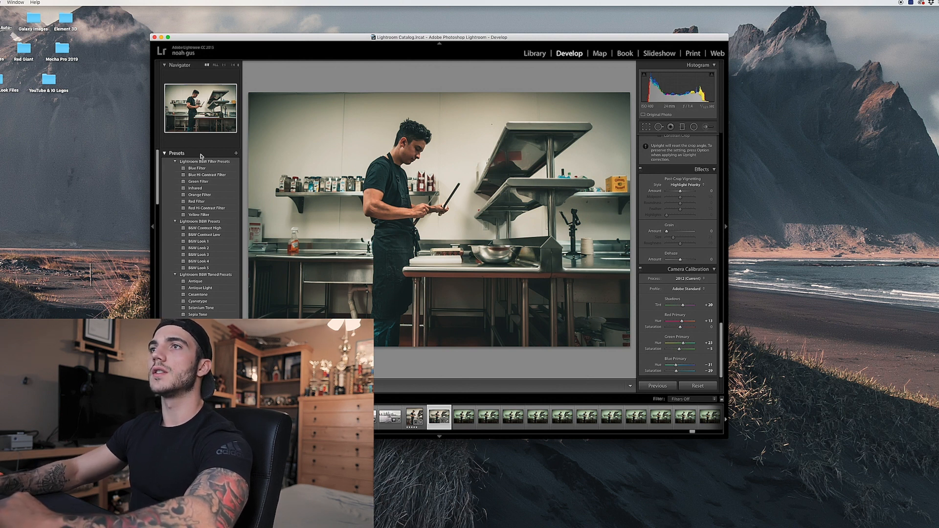
Save the current develop settings as a preset named "Desat Kitchen Grade" in the Orange & Teal folder and locate it among the presets.
click(236, 153)
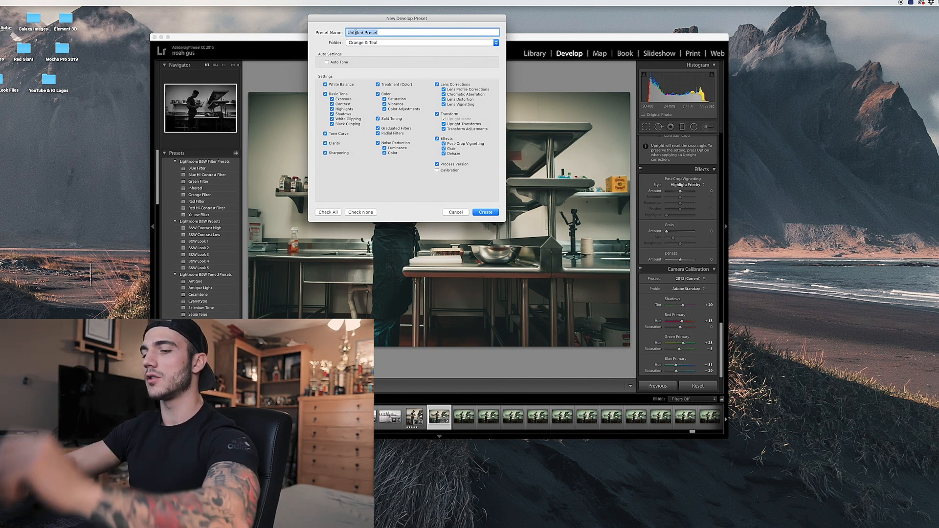
text(Desat Kitchen Grade)
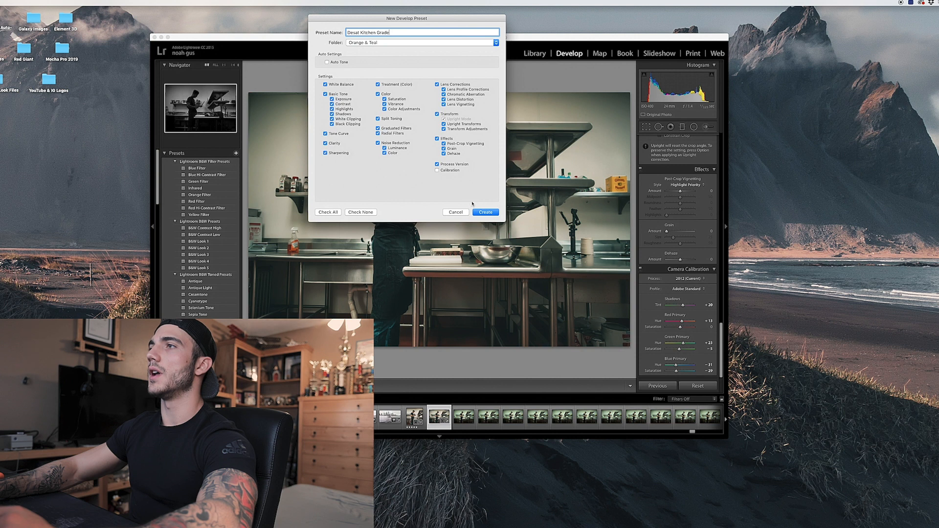
click(483, 212)
scroll(201, 244, down, 10)
scroll(200, 245, up, 5)
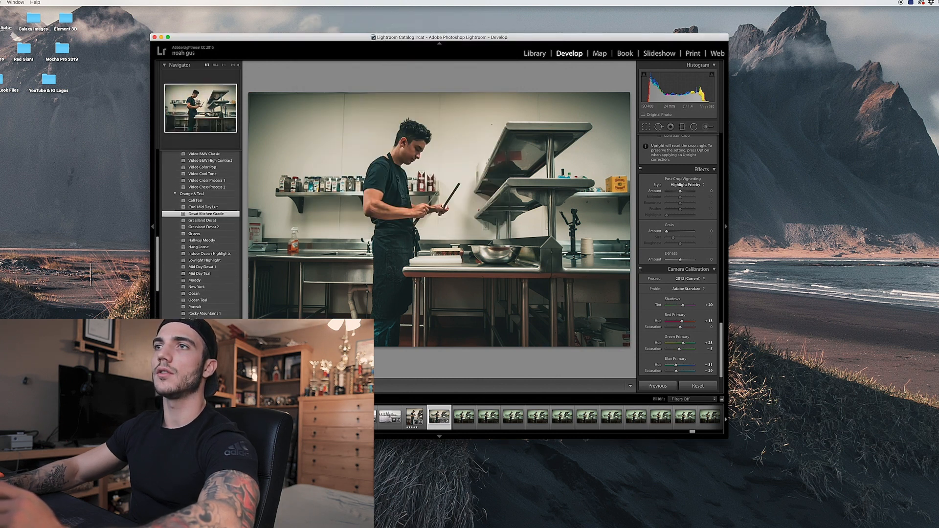
scroll(187, 228, up, 1)
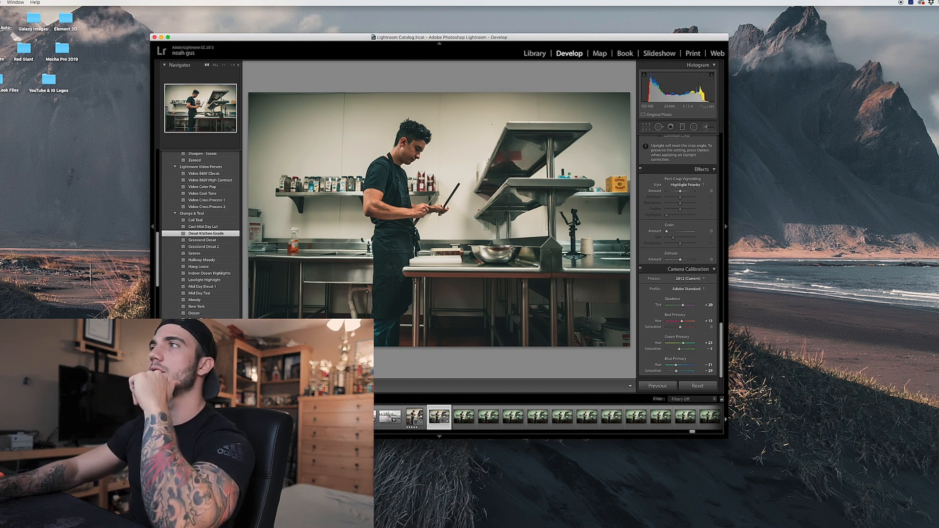
Export the graded kitchen photo from the Library module to the Desktop.
click(534, 53)
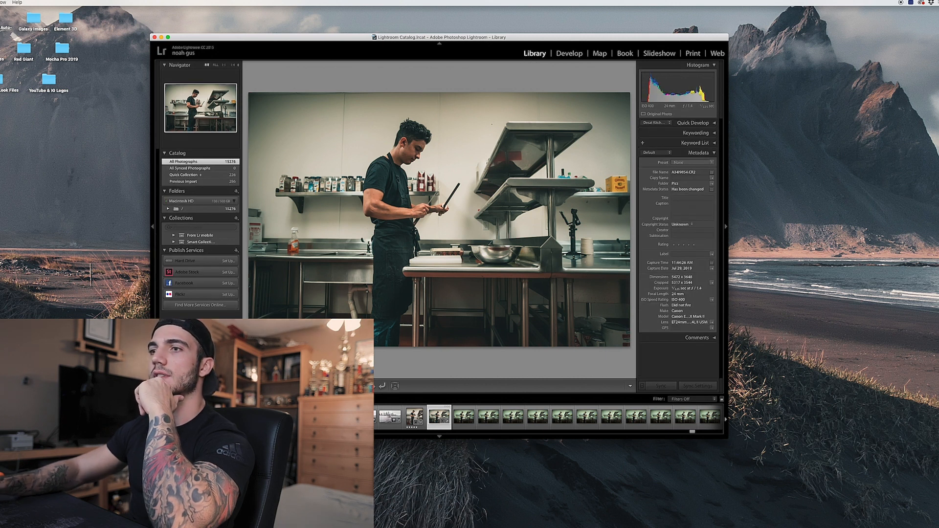
key(super+shift+e)
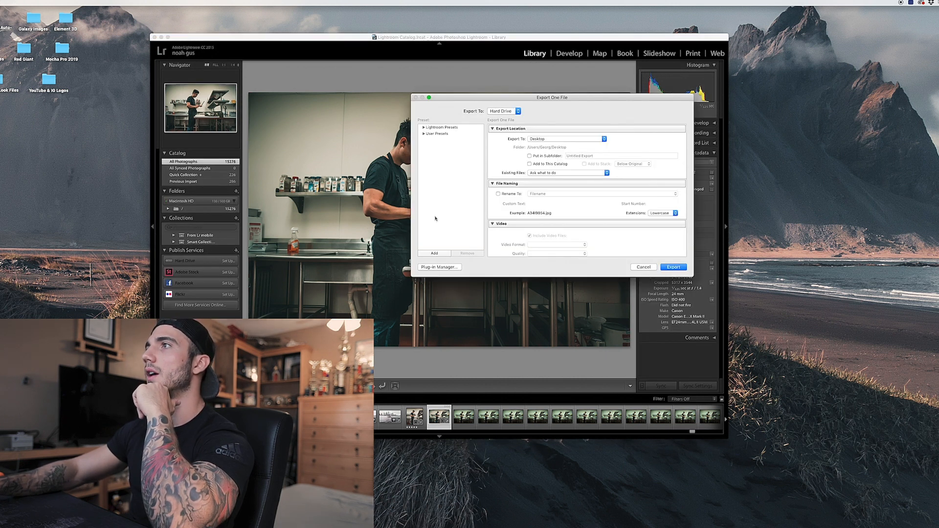
click(550, 139)
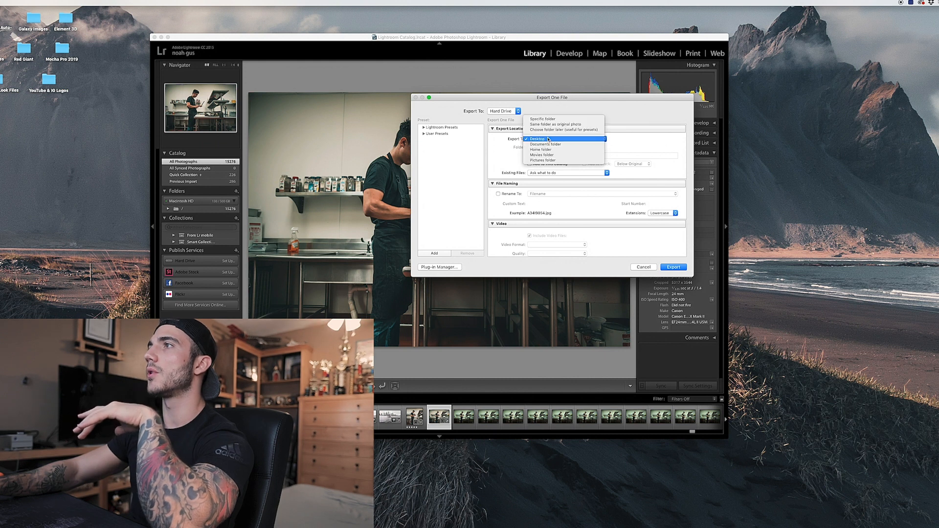
click(548, 139)
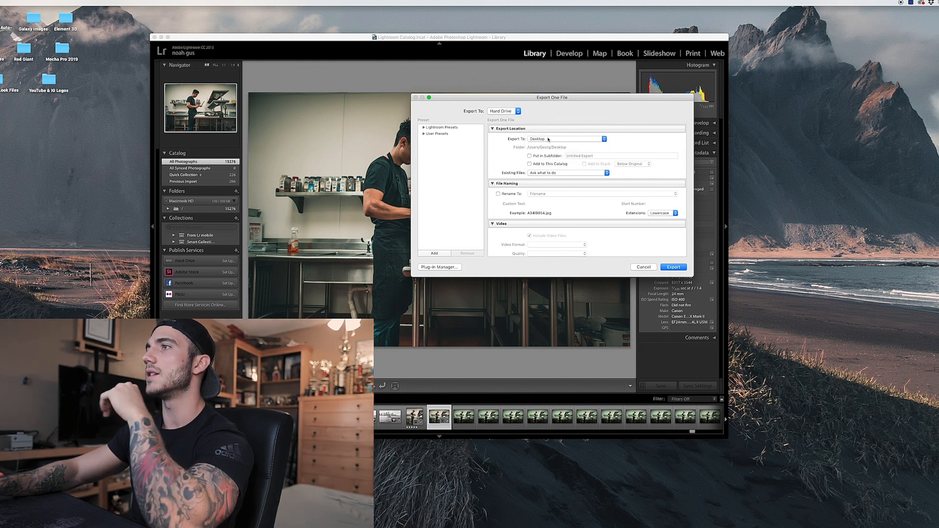
click(672, 268)
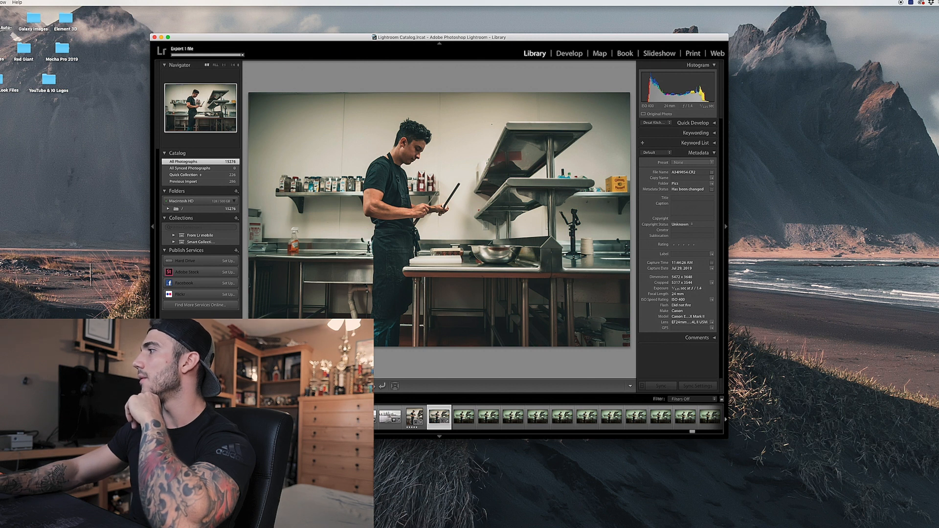
Select the exported A34I9854.jpg on the desktop and look through the file actions available for it.
click(799, 226)
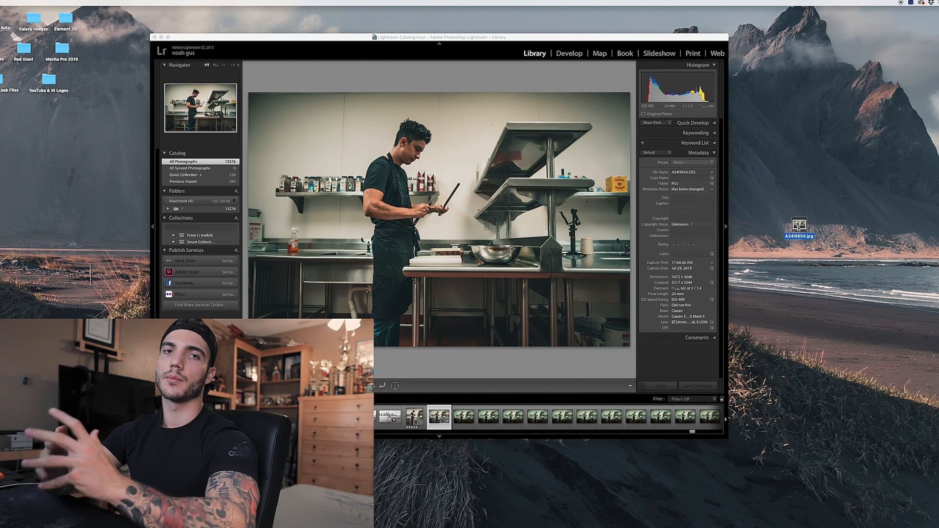
click(800, 258)
click(797, 230)
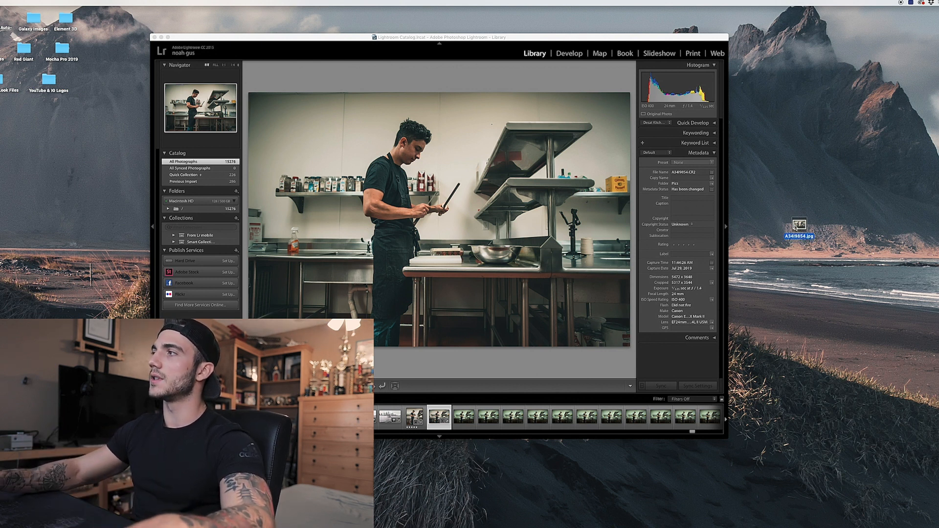
right_click(795, 227)
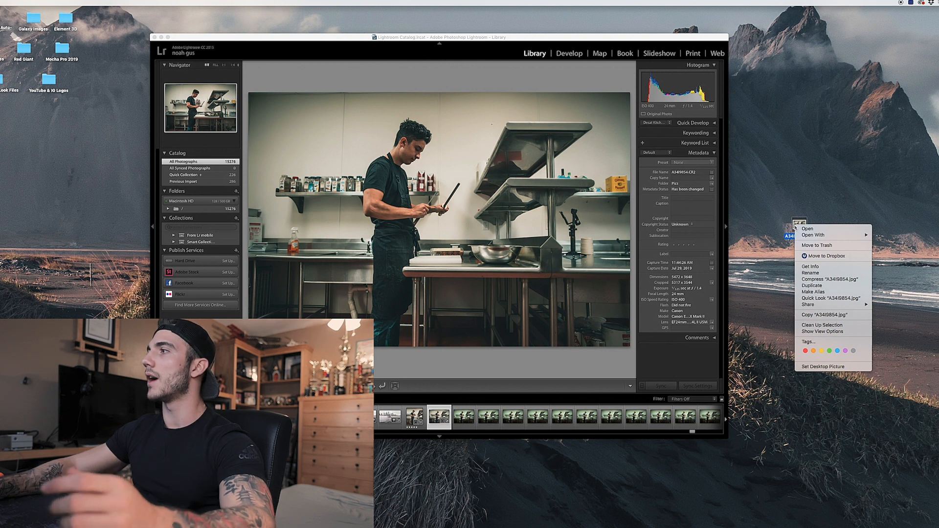
click(804, 232)
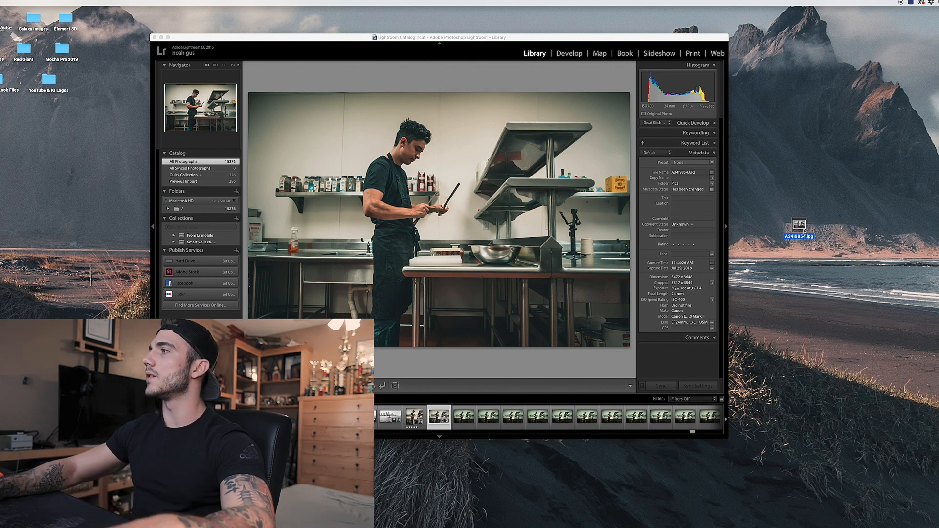
right_click(802, 228)
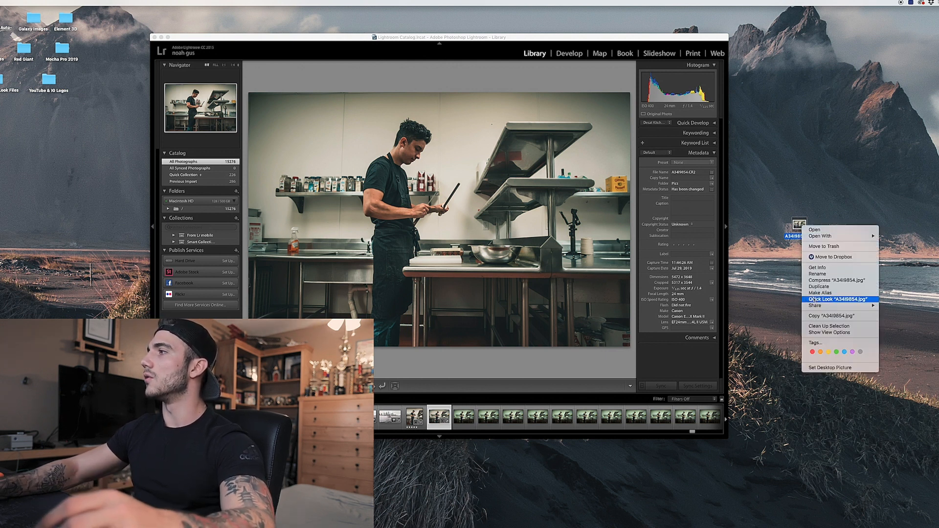
mouse_move(824, 307)
click(896, 313)
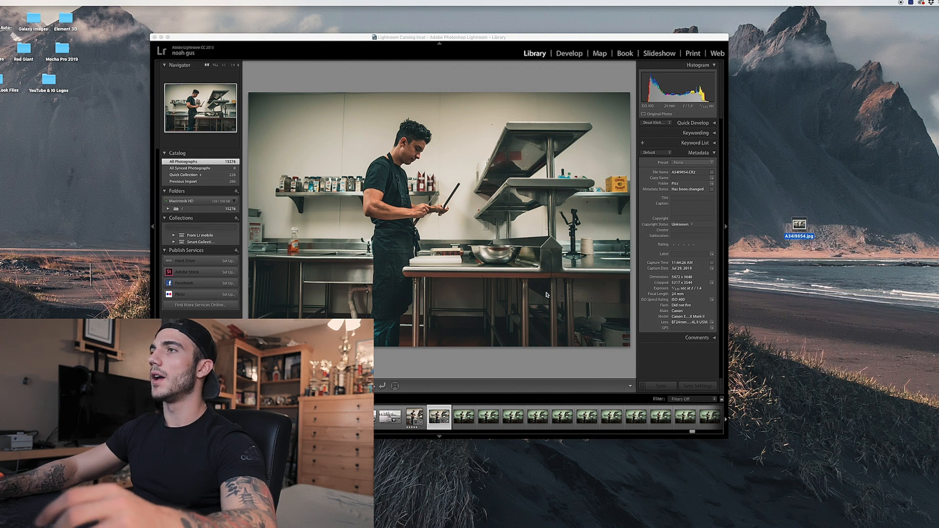